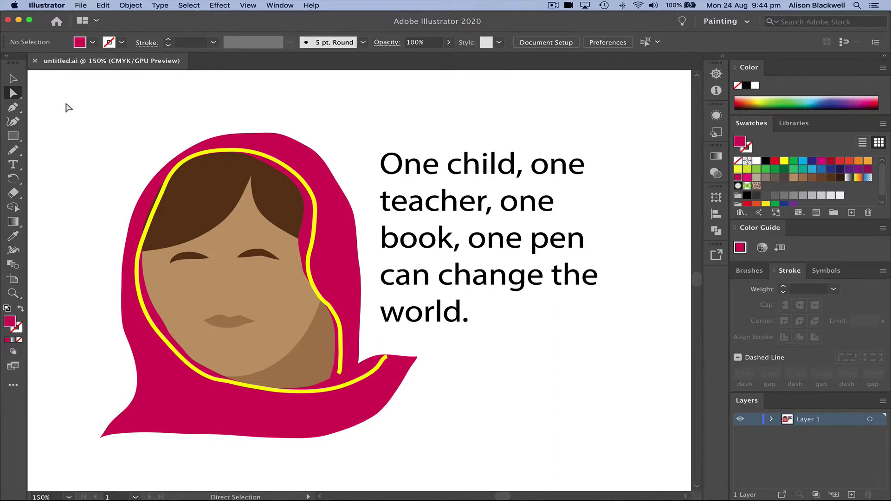
Move both eyebrows and the mouth slightly lower on the girl's face.
left_click(13, 79)
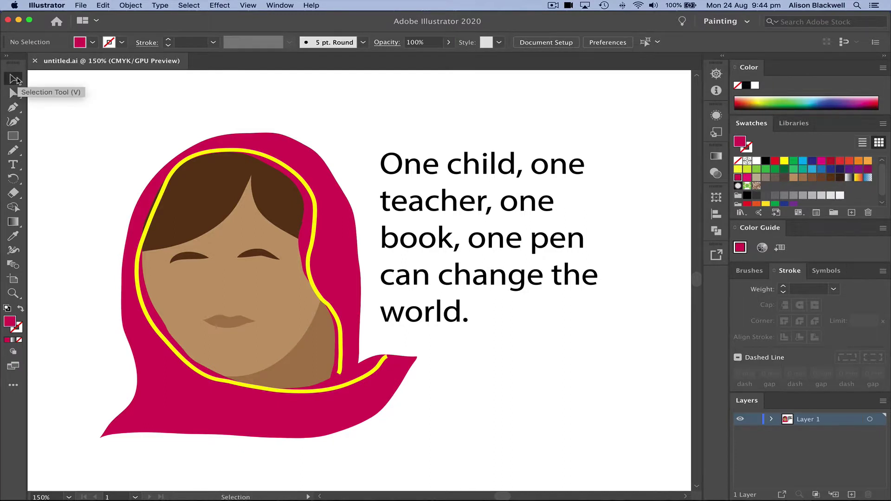
left_click(198, 258)
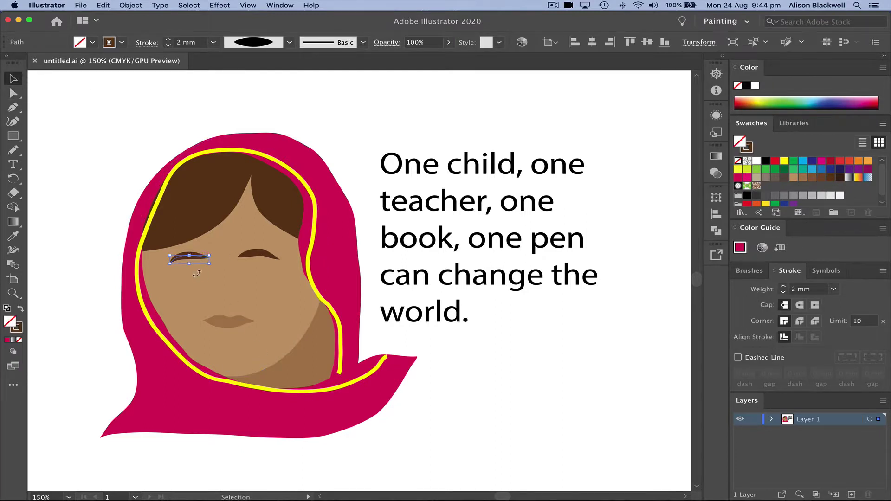
left_click(253, 253, "shift")
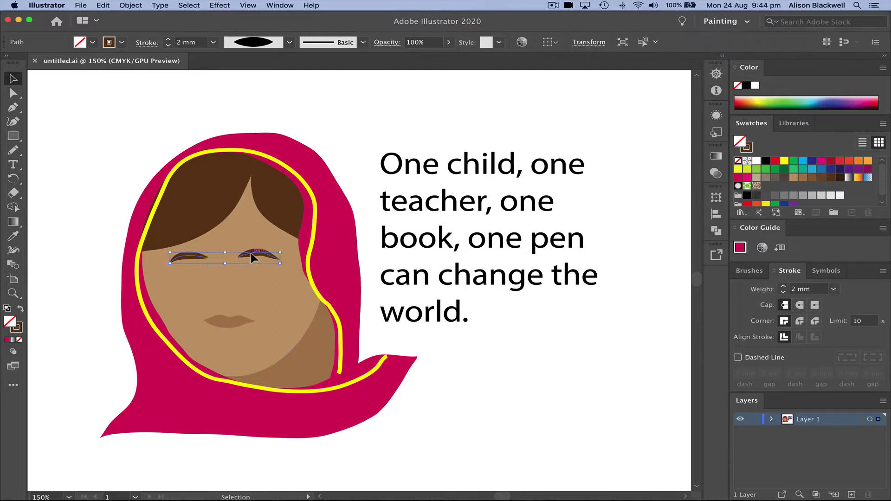
left_click(227, 316, "shift")
left_click_drag(236, 322, 236, 328)
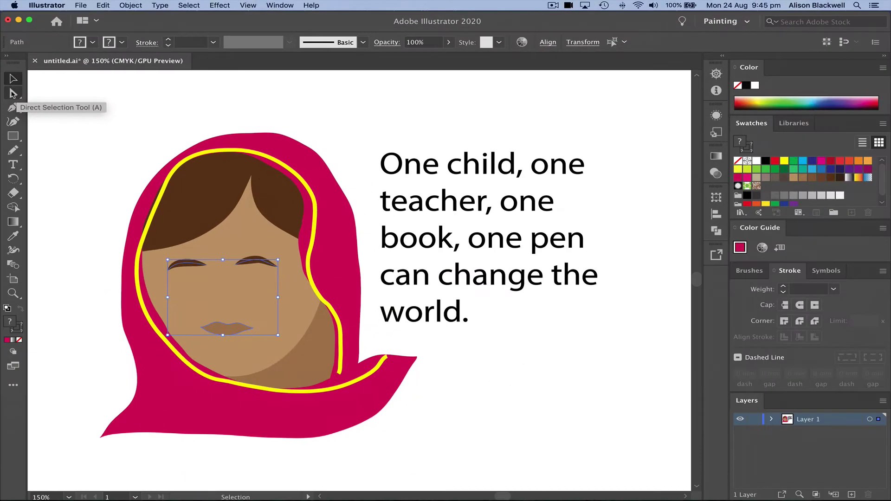
Reshape the face's left and upper-left edge segments slightly inward.
left_click(13, 93)
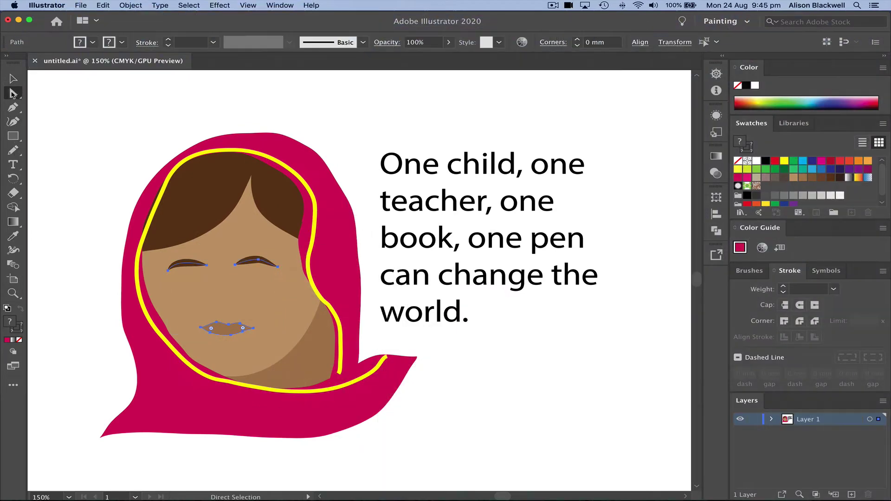
left_click(173, 341)
left_click_drag(156, 309, 157, 308)
left_click_drag(147, 258, 145, 238)
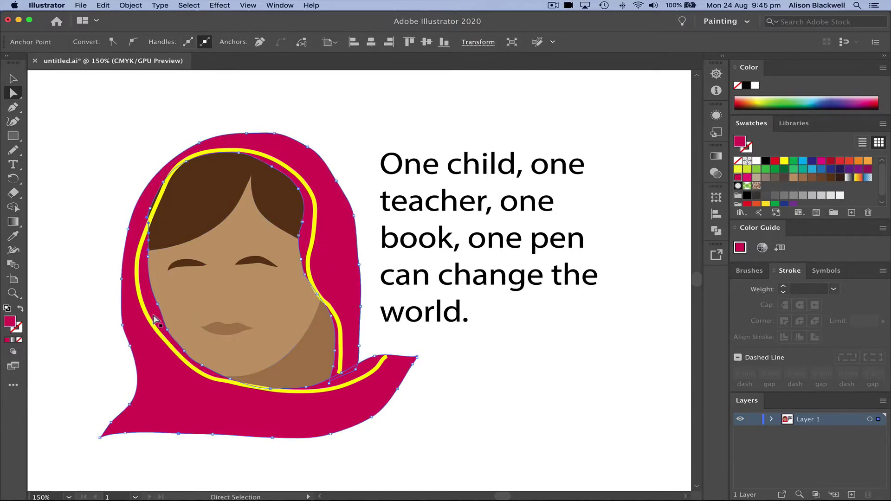
Adjust the yellow headscarf outline's left edge to follow the reshaped face.
left_click(141, 307)
left_click_drag(141, 264, 144, 268)
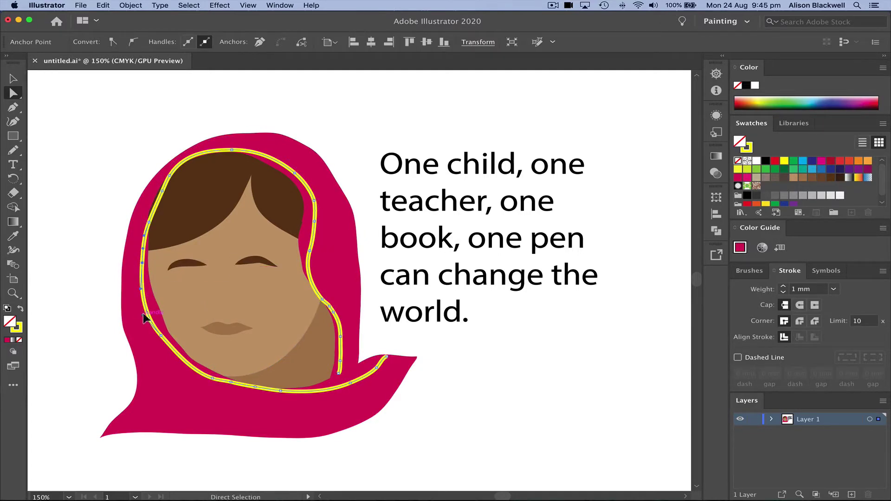
left_click(73, 302)
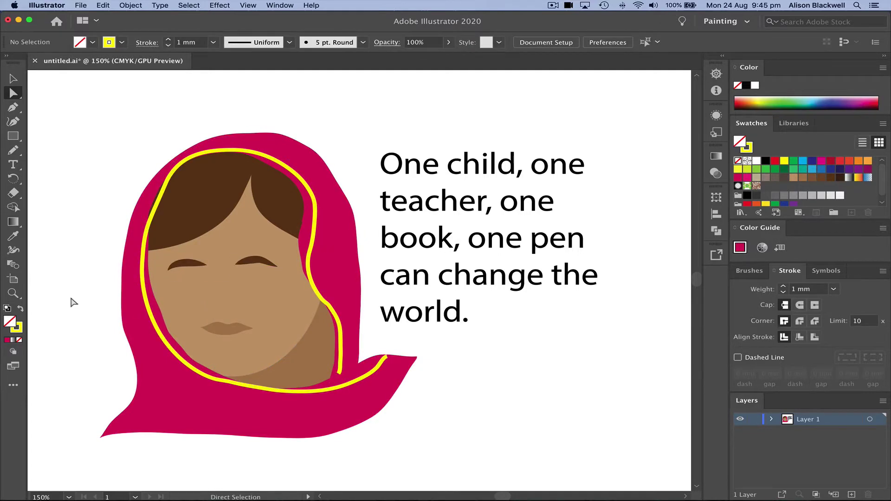
Break the quote into lines 'One child,', 'one teacher,', 'one book,', 'one pen', 'can change the'.
double_click(410, 172)
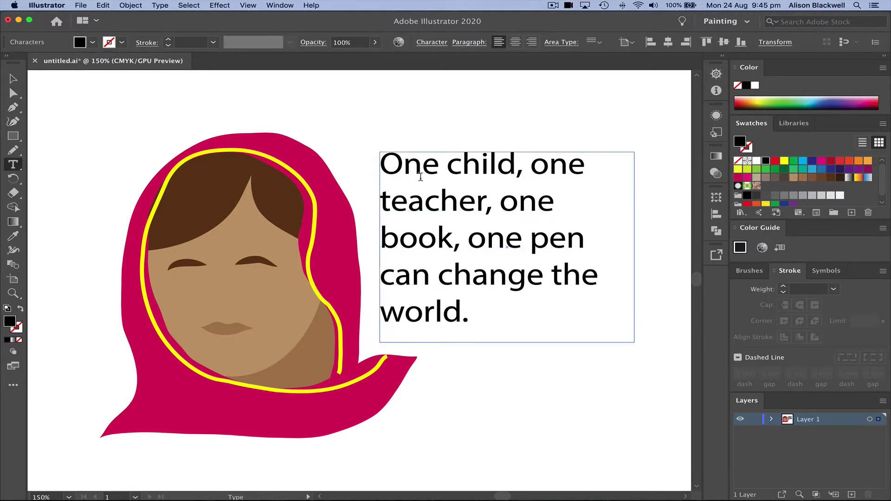
left_click_drag(411, 170, 450, 168)
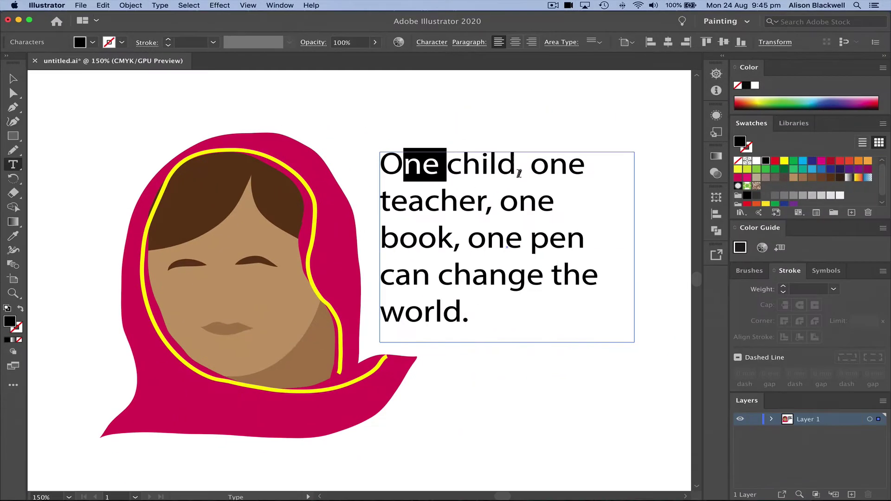
left_click(519, 173)
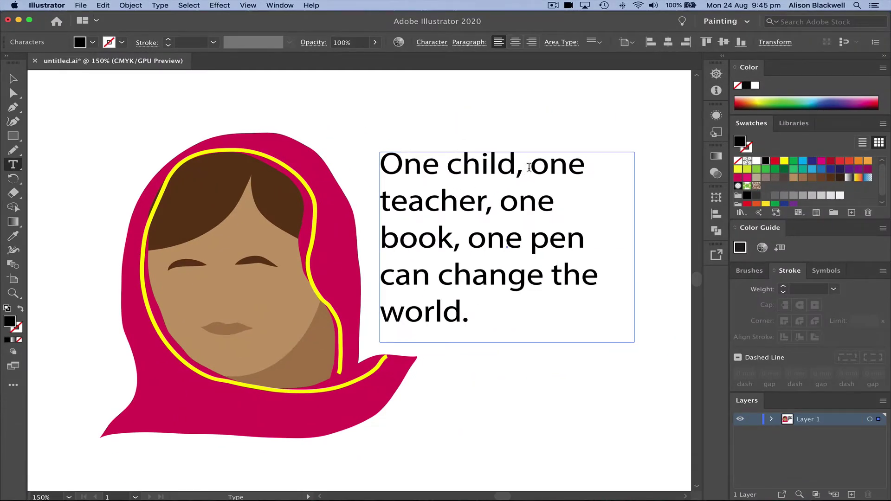
key("Return")
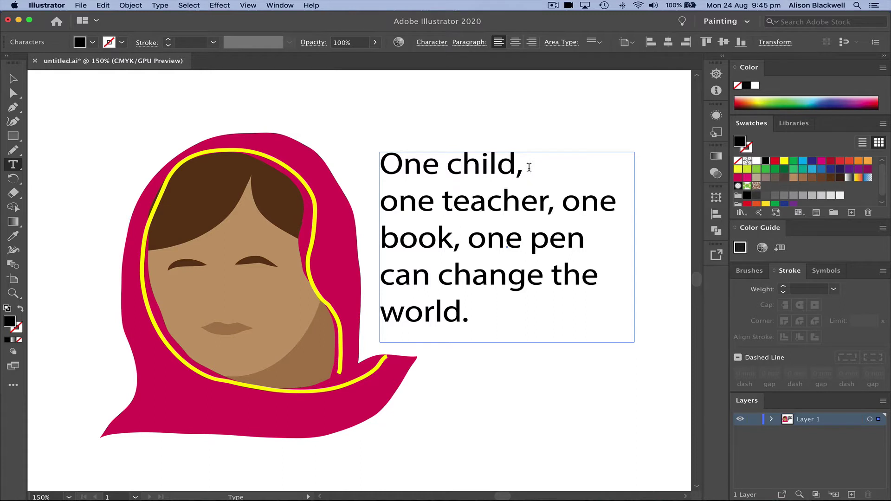
key("Return")
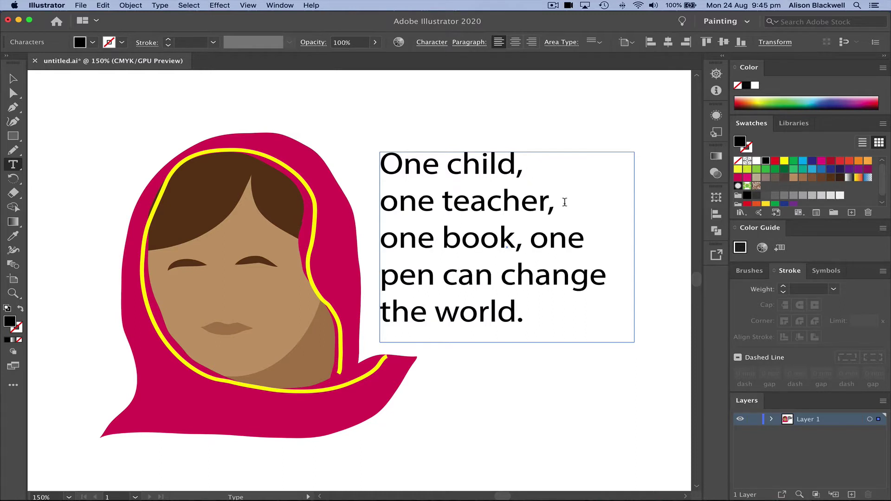
key("Return")
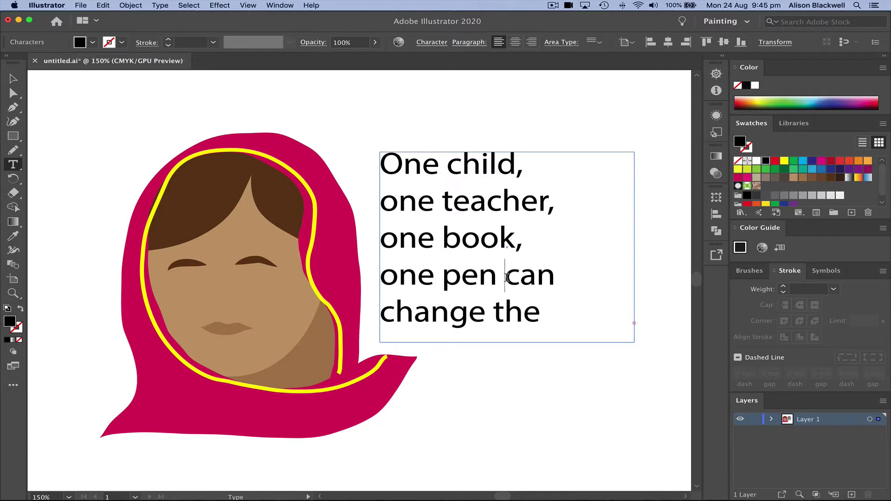
key("Return")
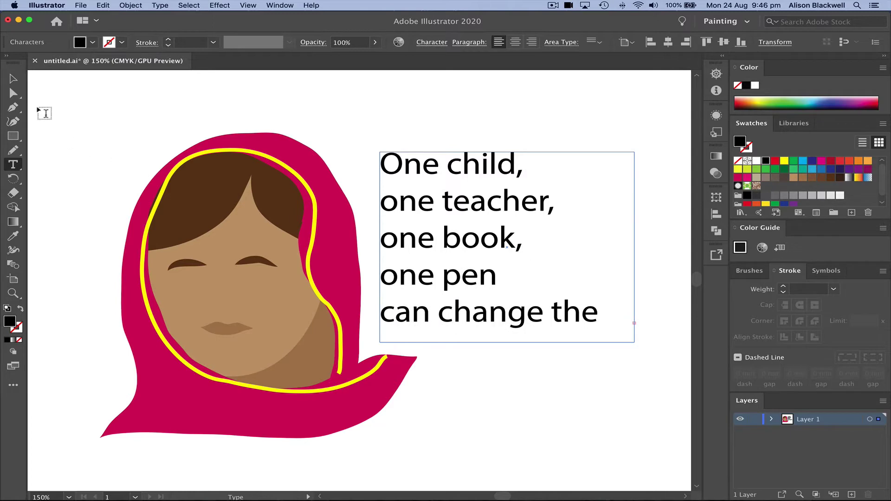
Enlarge the quote frame to reveal 'world.' and select 'can change the world' for editing.
left_click(15, 79)
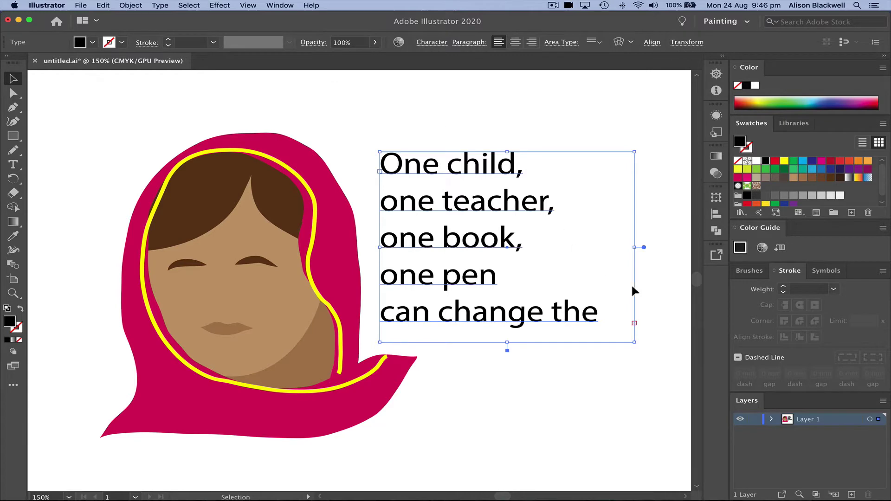
left_click_drag(635, 342, 644, 383)
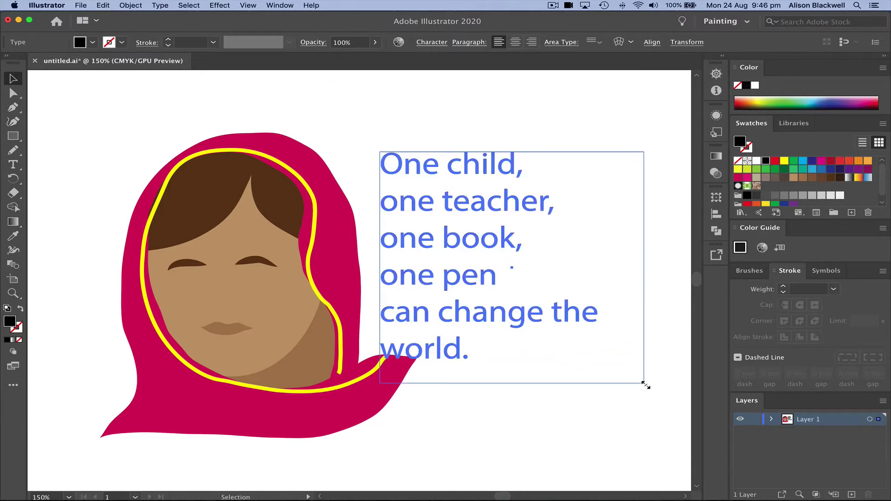
double_click(441, 351)
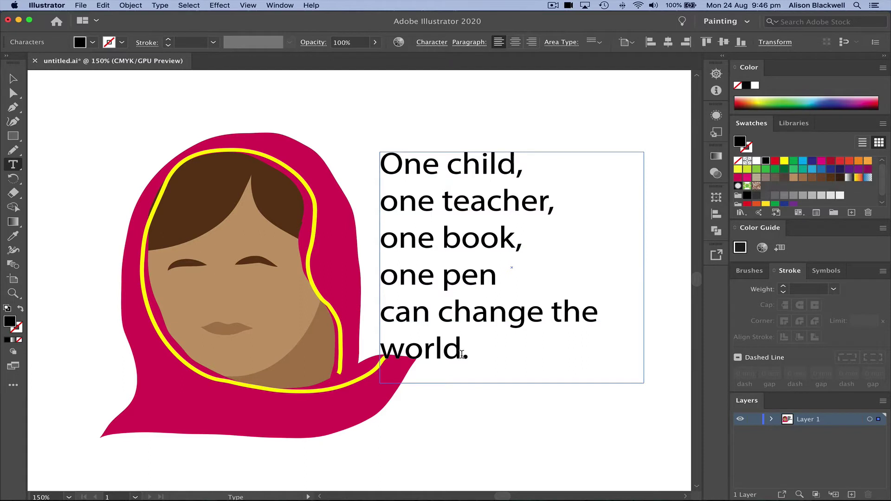
left_click_drag(461, 353, 380, 311)
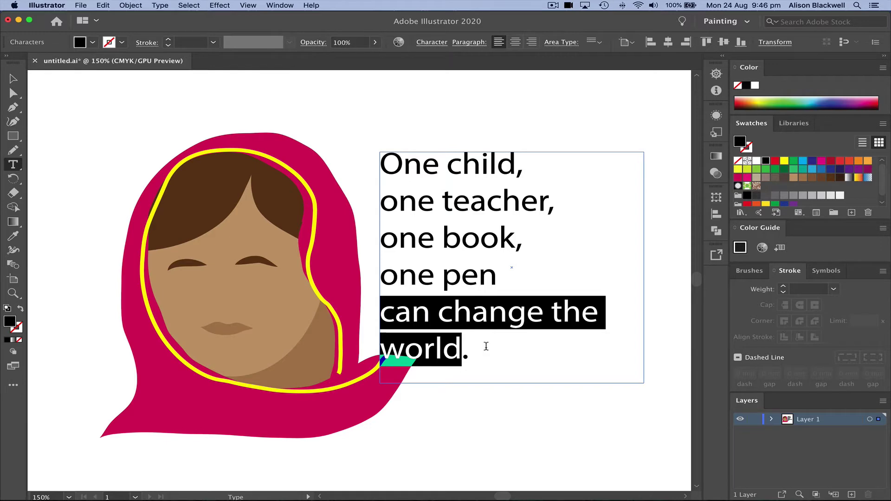
left_click(103, 5)
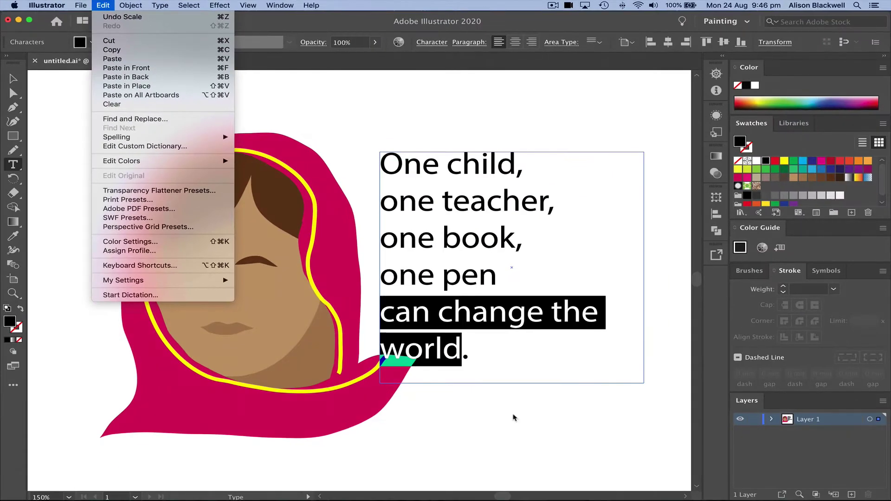
Move 'can change the world' into its own text box under 'one pen' and shrink the quote frame.
key("super+x")
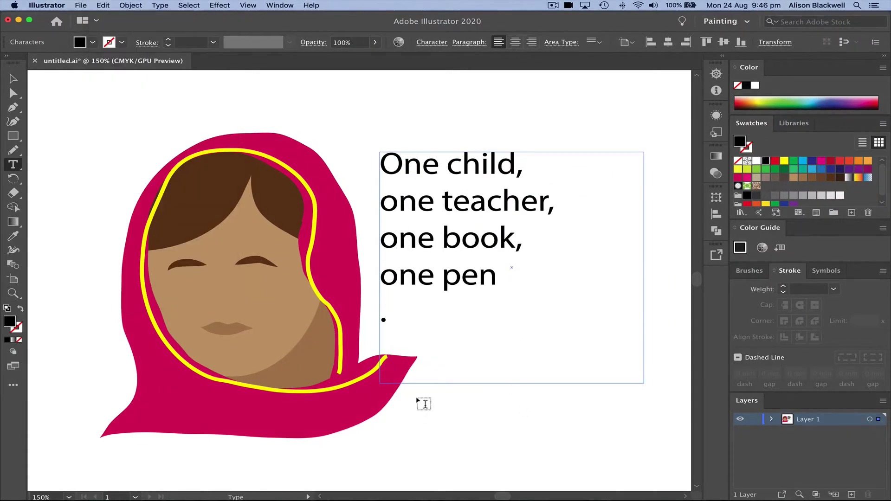
left_click_drag(416, 398, 623, 446)
key("super+v")
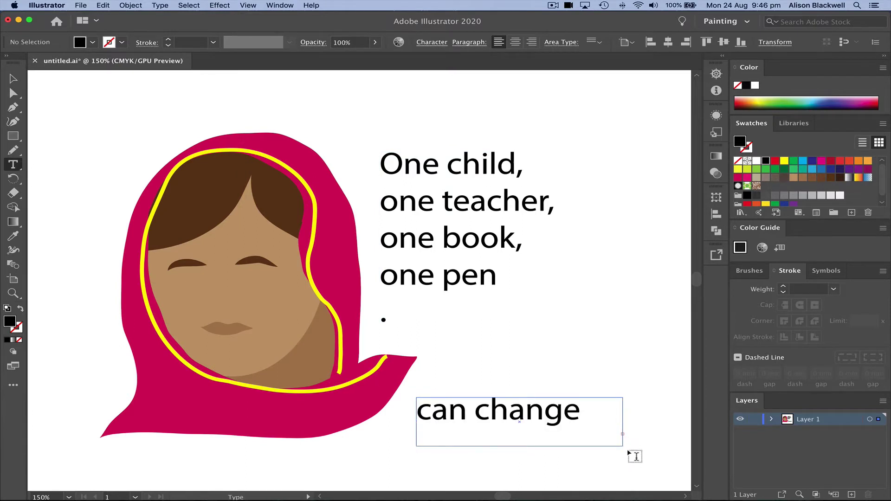
key("Escape")
left_click(478, 283)
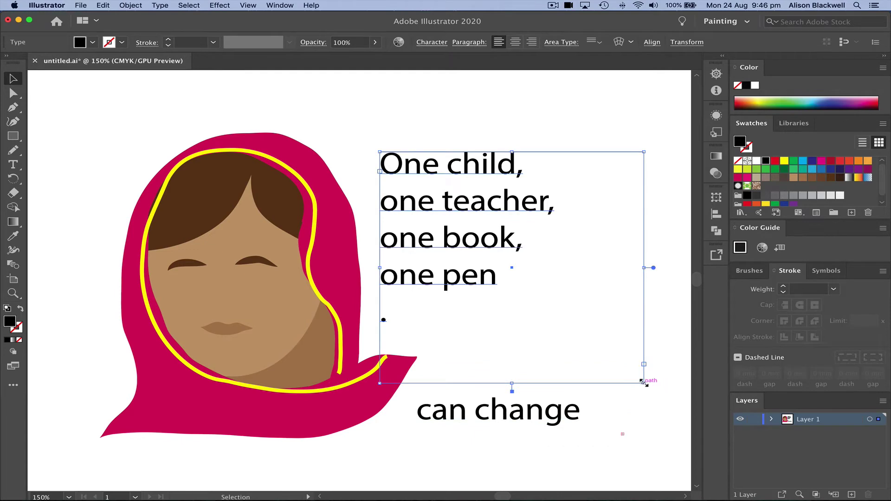
left_click_drag(643, 383, 640, 295)
left_click_drag(567, 416, 530, 314)
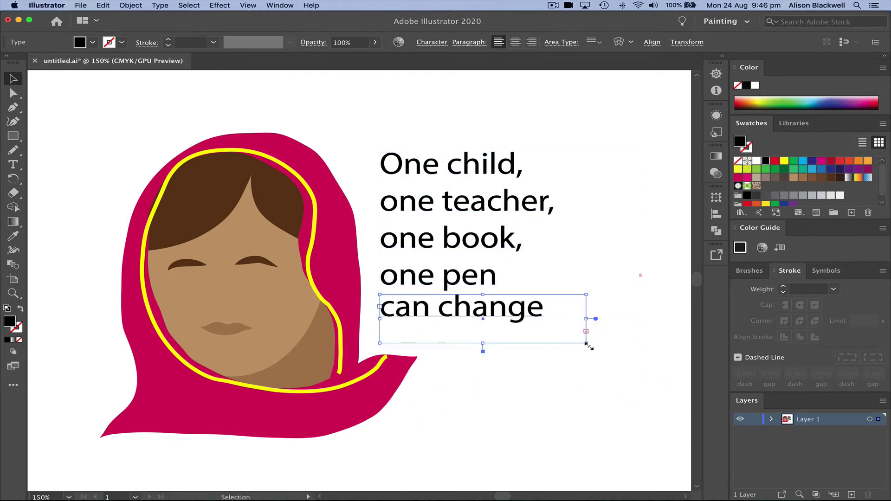
left_click_drag(587, 344, 645, 385)
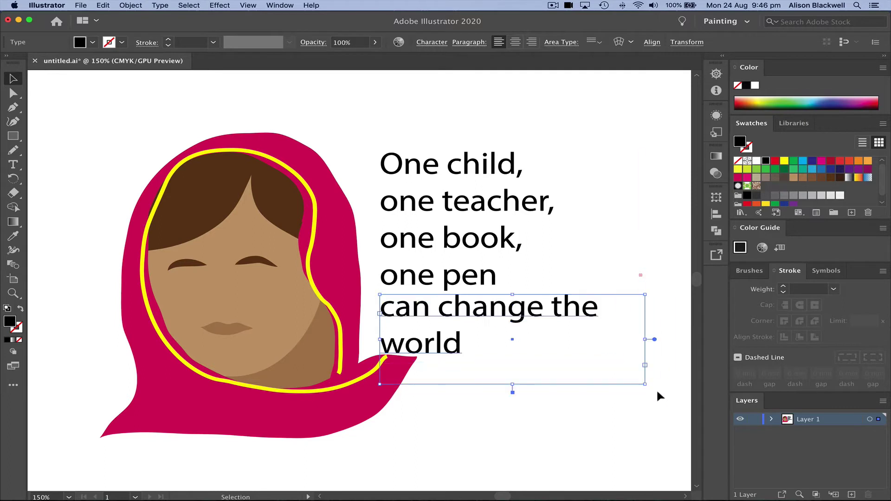
Split 'the world' into a separate text object and place it beneath 'can change'.
double_click(513, 312)
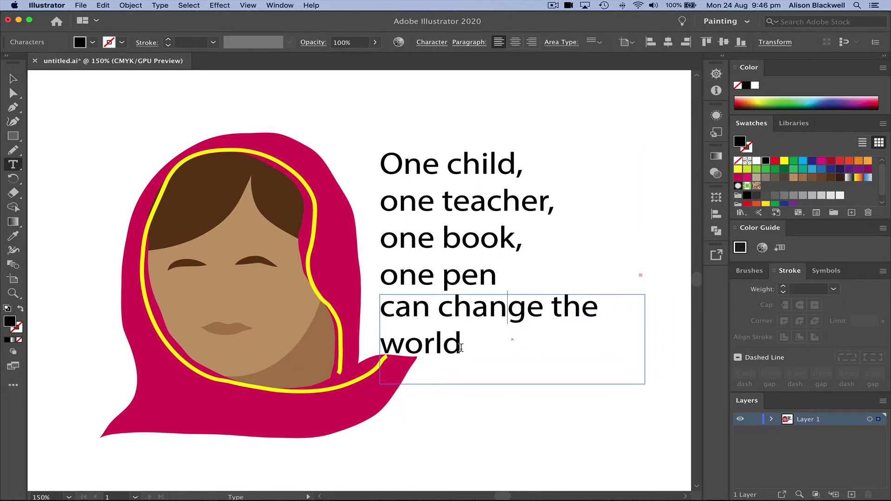
left_click_drag(462, 346, 552, 315)
key("super+x")
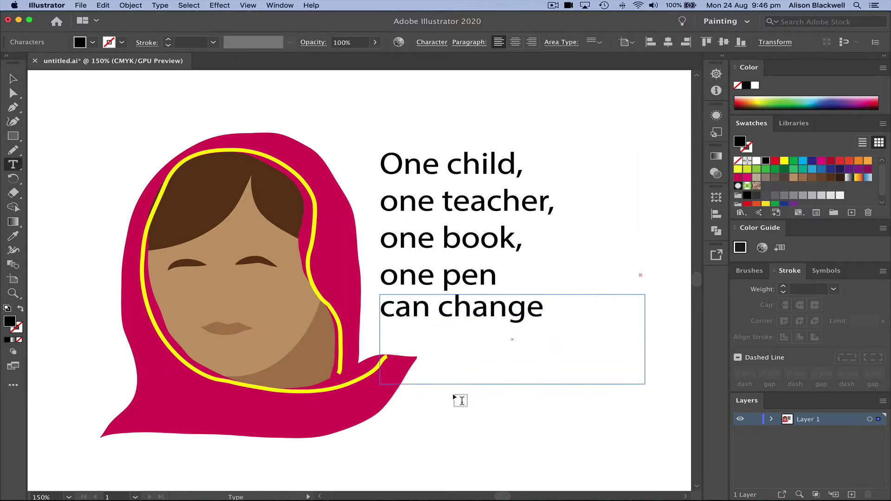
left_click_drag(435, 399, 611, 445)
key("super+v")
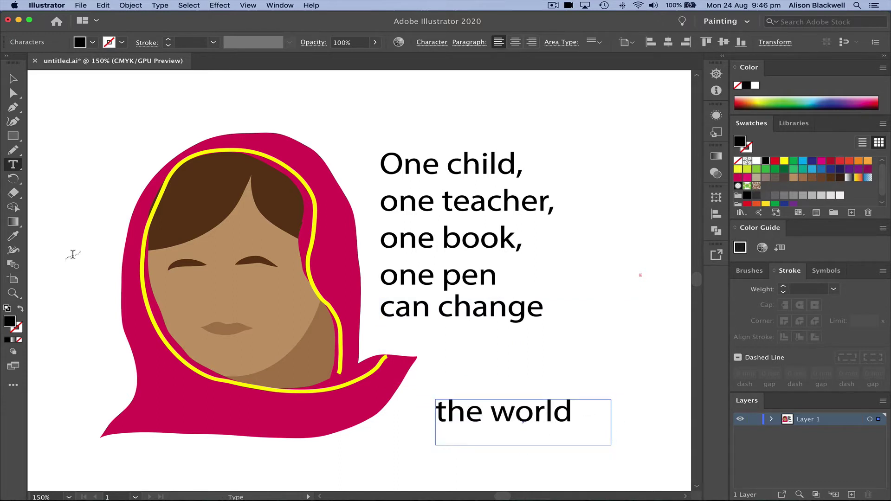
key("Escape")
left_click(502, 327)
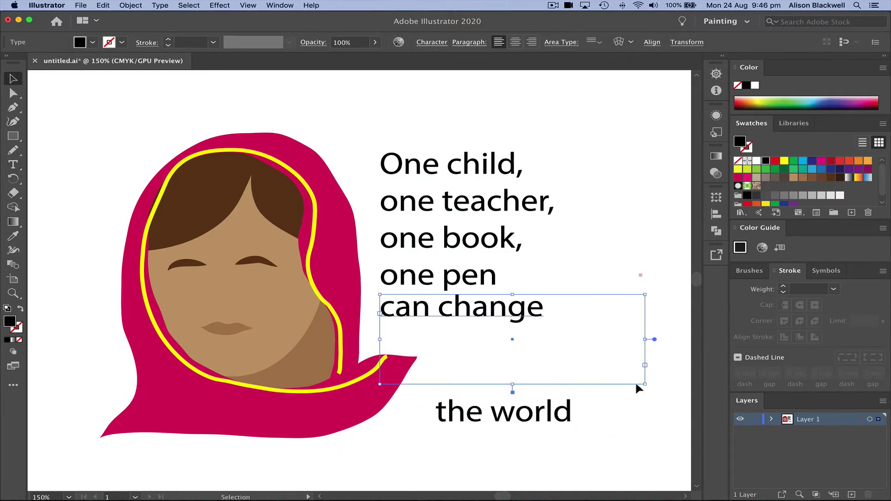
left_click_drag(646, 384, 577, 338)
left_click(577, 408)
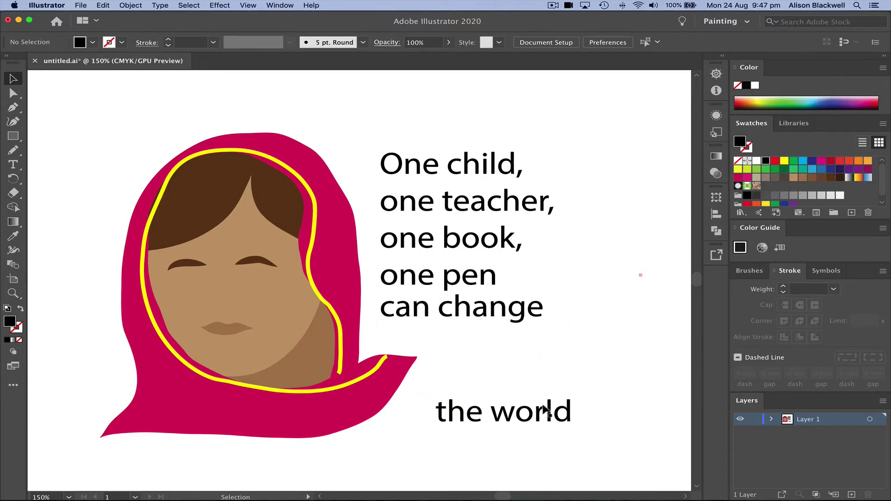
left_click_drag(542, 402, 539, 325)
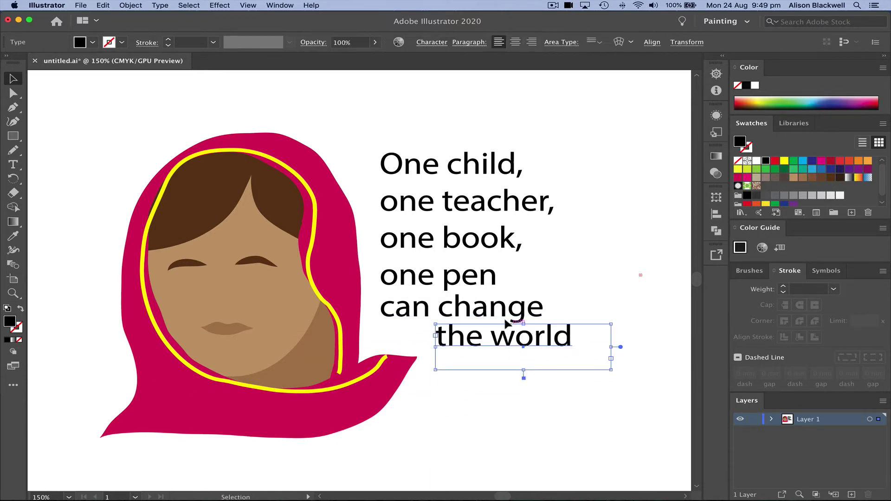
Set 'can change' and 'the world' to Helvetica Neue 75 Bold at 28 pt.
left_click(510, 327, "shift")
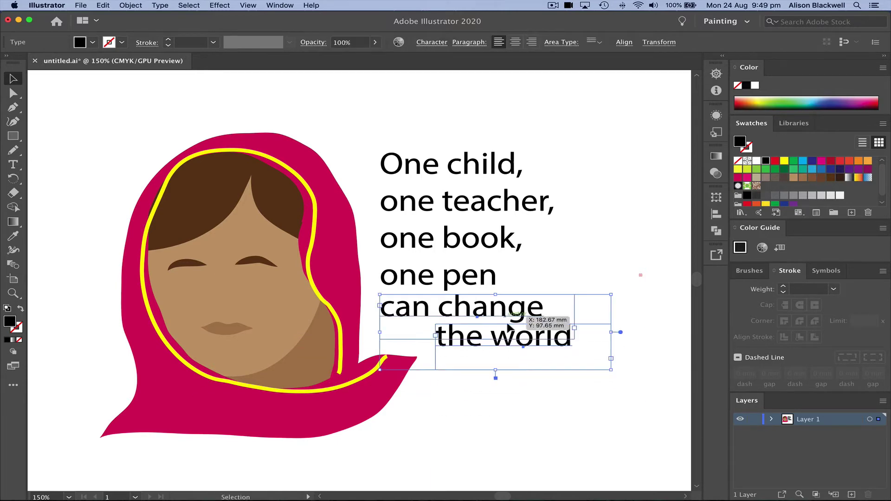
left_click(432, 42)
left_click(437, 79)
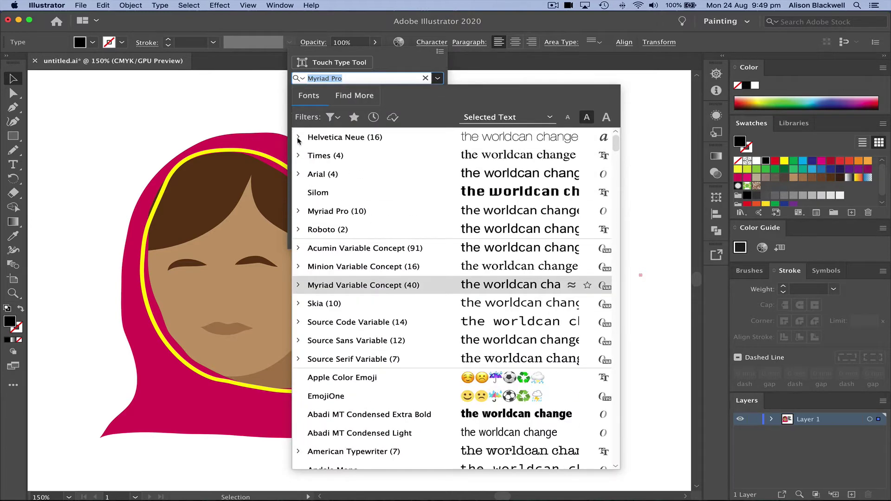
left_click(298, 137)
left_click(368, 340)
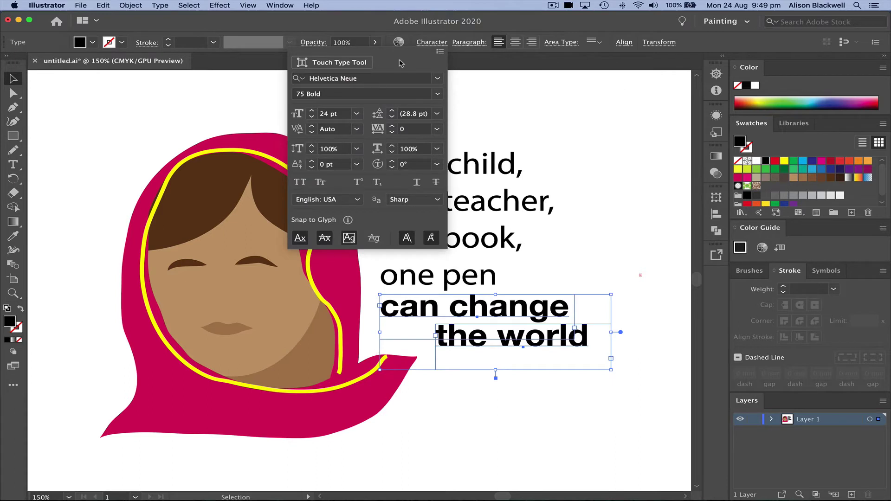
left_click(312, 111)
left_click(312, 112)
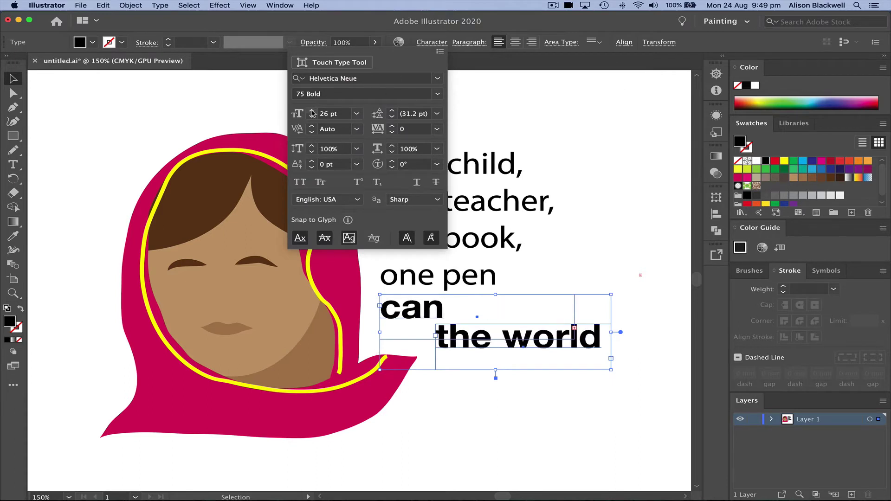
left_click(312, 112)
left_click(312, 112)
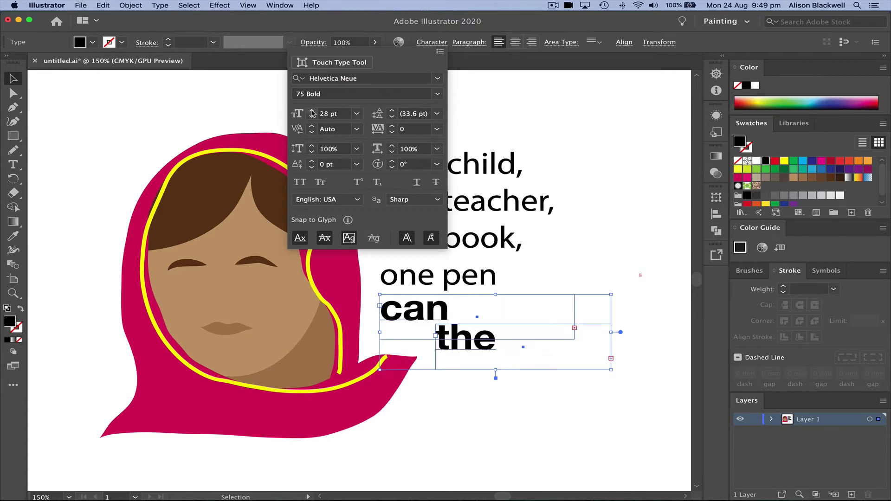
left_click(632, 270)
Enlarge the 'can change' and 'the world' frames so all words show.
left_click(589, 249)
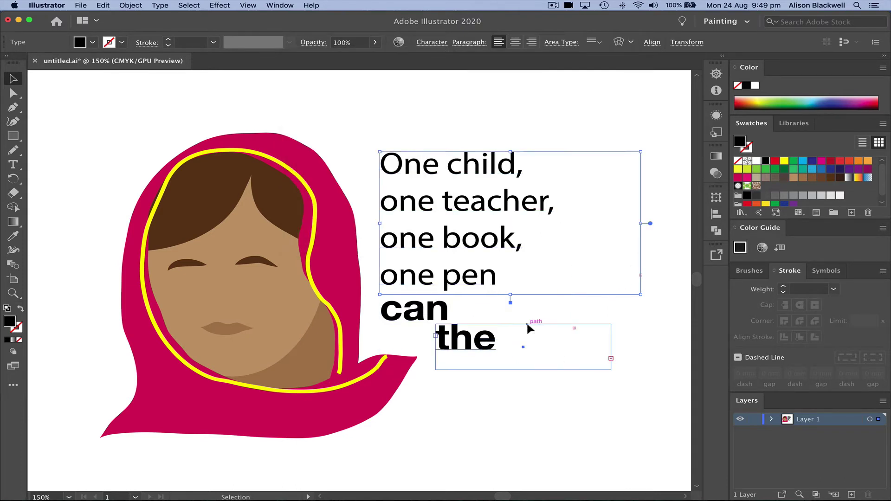
left_click(528, 303)
left_click_drag(578, 329, 609, 360)
left_click(548, 344)
left_click(632, 402)
Nudge the bold lines down and indent 'one teacher,', 'one book,' and 'one pen' with leading spaces.
left_click(536, 310, "shift")
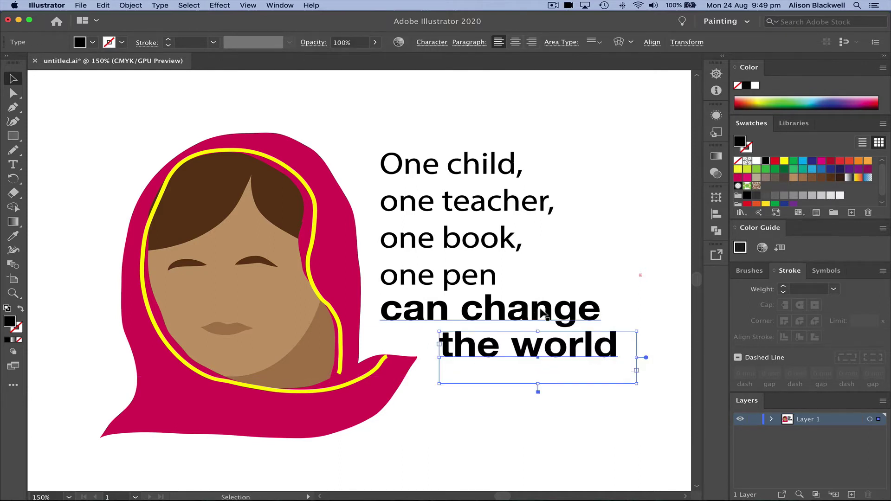
left_click_drag(536, 310, 543, 325)
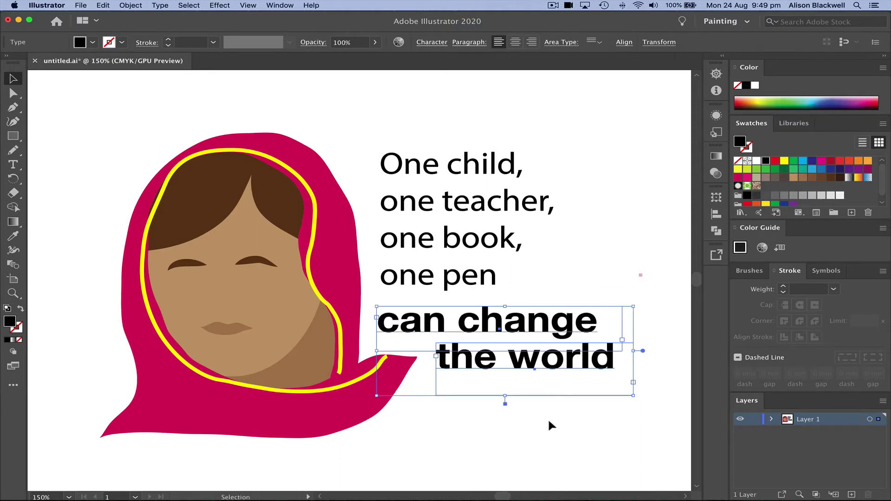
left_click(550, 424)
key("t")
left_click(383, 203)
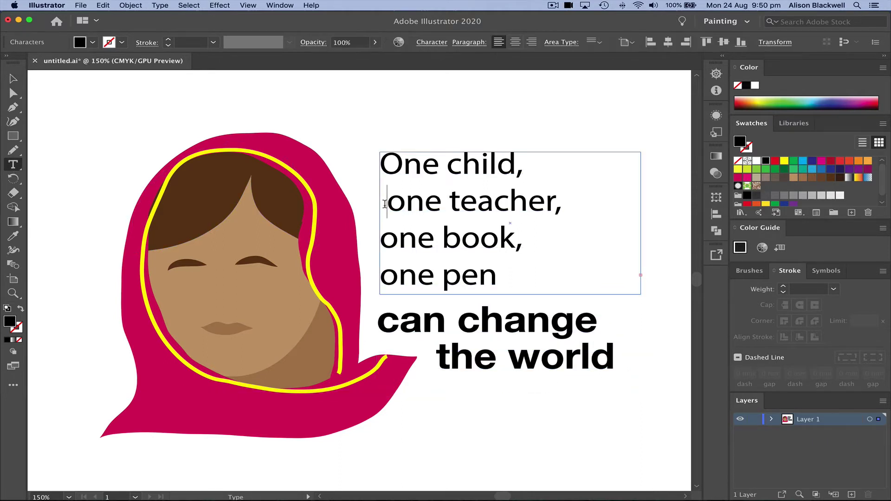
left_click(384, 239)
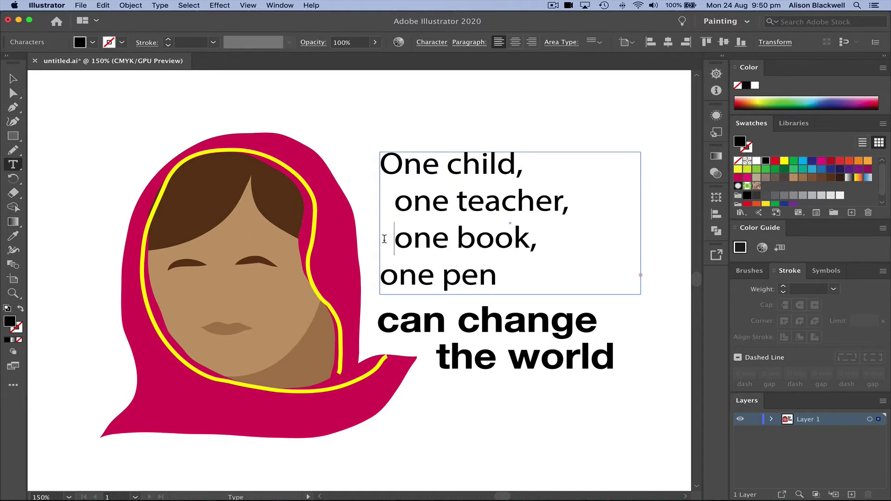
left_click(385, 277)
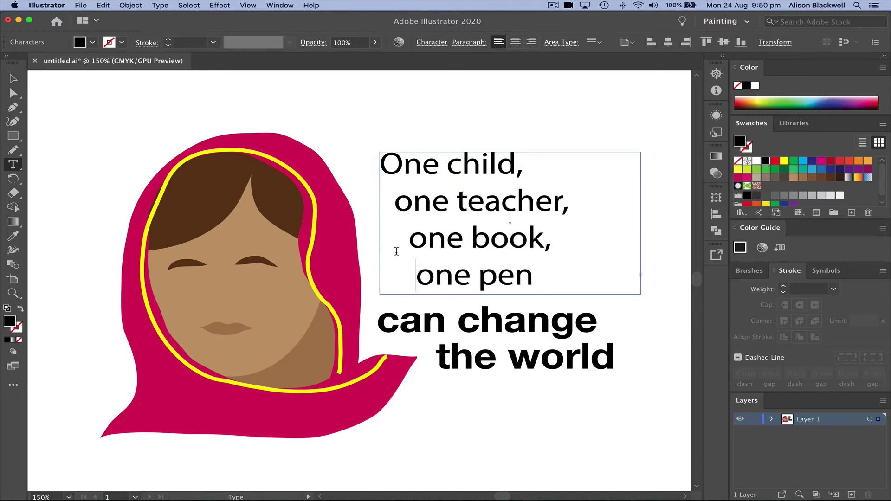
Shift the four-line quote block slightly left and up.
left_click(13, 79)
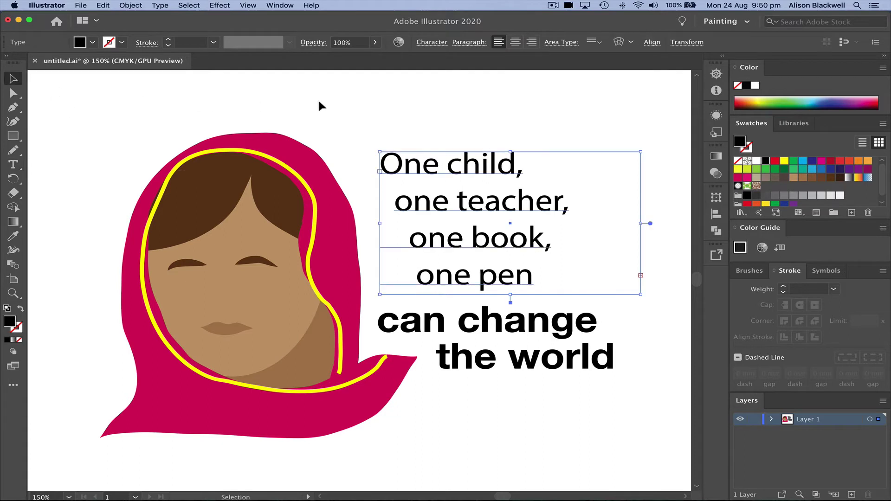
left_click(319, 103)
left_click_drag(469, 236, 447, 232)
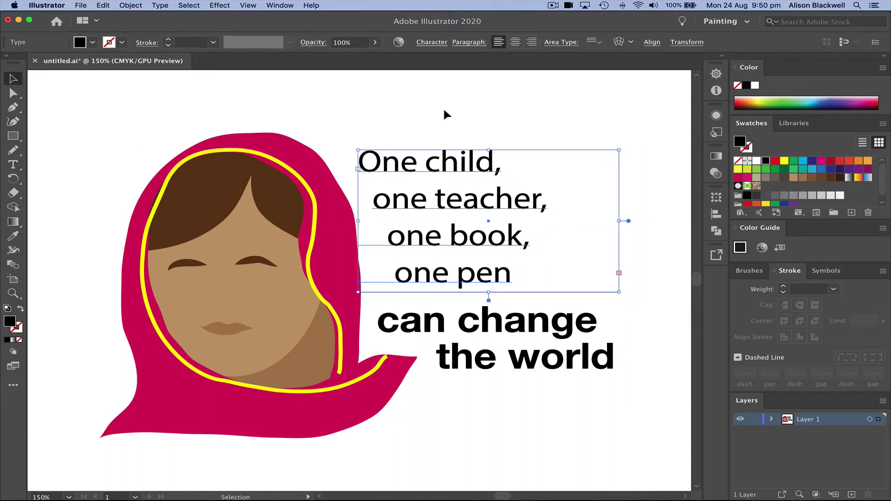
left_click(443, 109)
left_click(473, 172)
left_click_drag(473, 172, 473, 168)
left_click(418, 107)
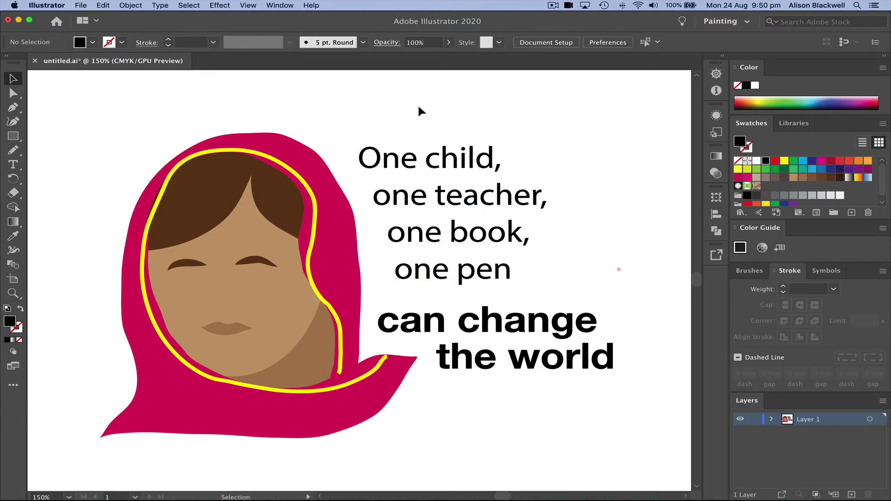
Nudge 'can change' and 'the world' slightly right beneath the quote.
left_click_drag(466, 321, 470, 317)
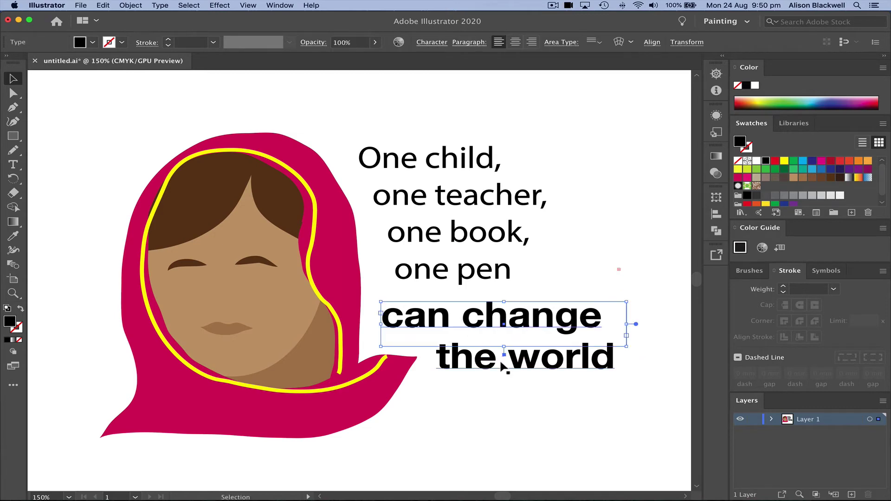
left_click_drag(502, 367, 505, 368)
left_click(483, 439)
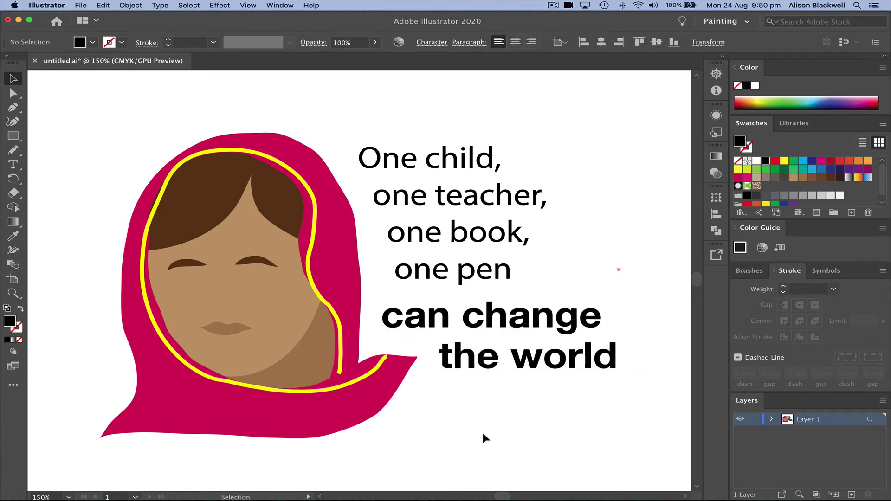
left_click(514, 366)
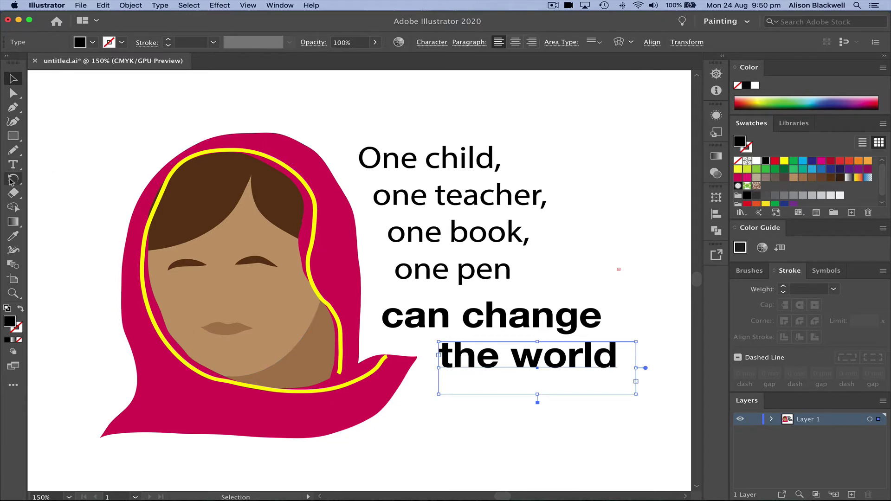
Add a text frame with curly quotation marks “” set in Times Bold.
left_click(13, 164)
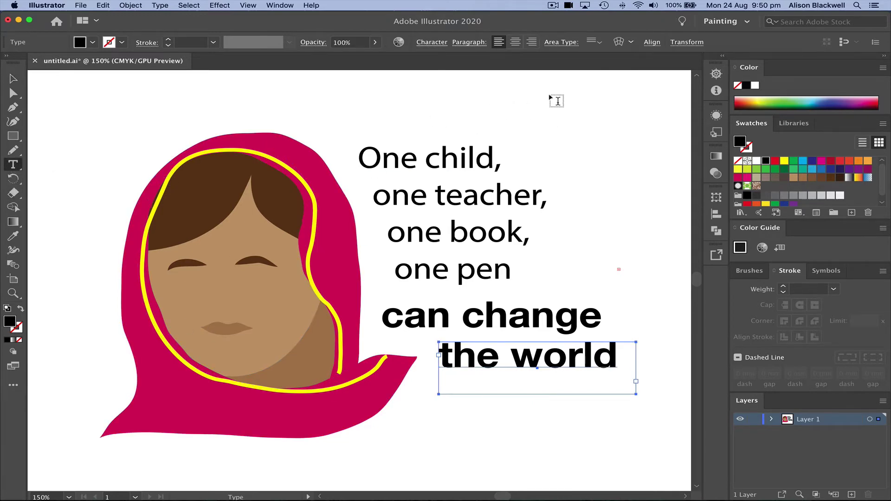
left_click_drag(540, 88, 625, 148)
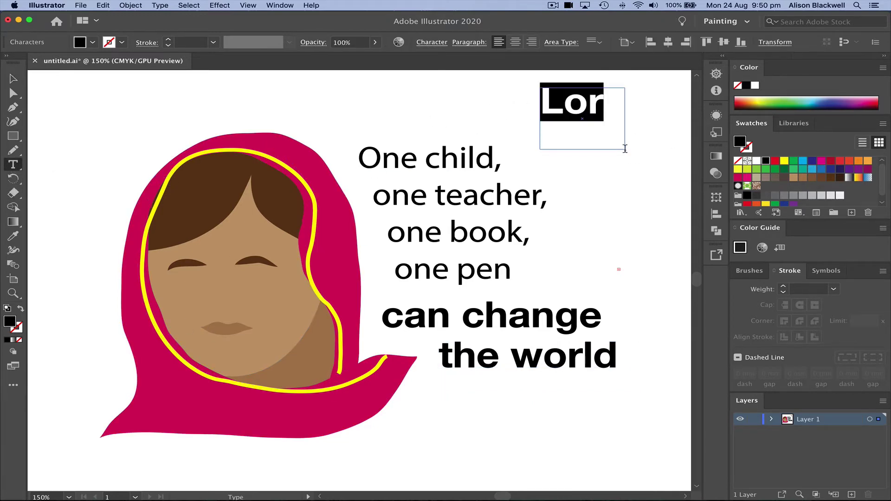
type("“")
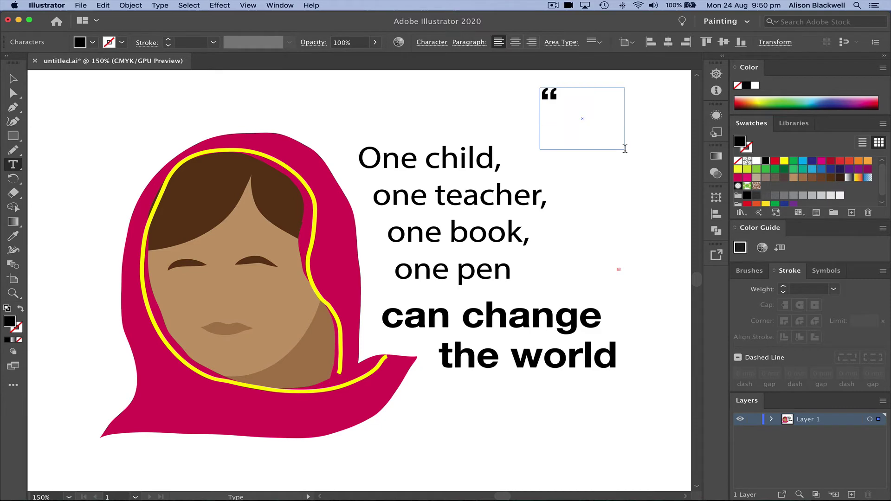
type("”")
left_click_drag(590, 102, 538, 110)
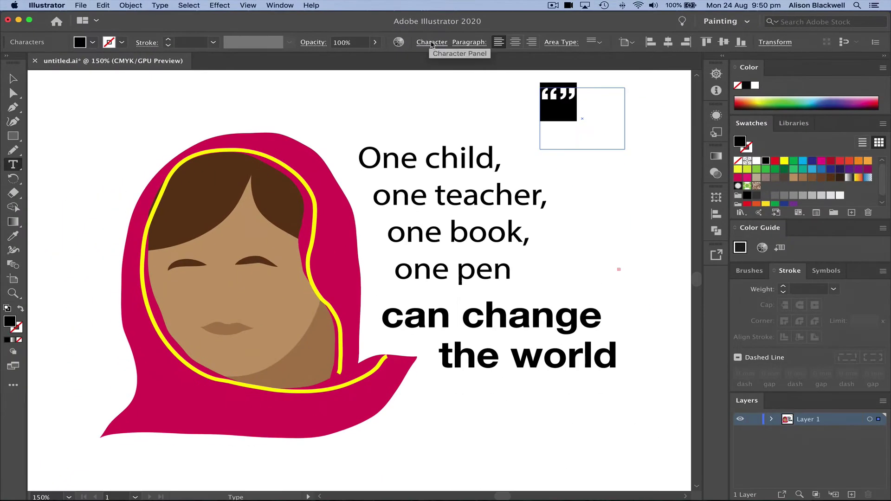
left_click(430, 42)
type("time")
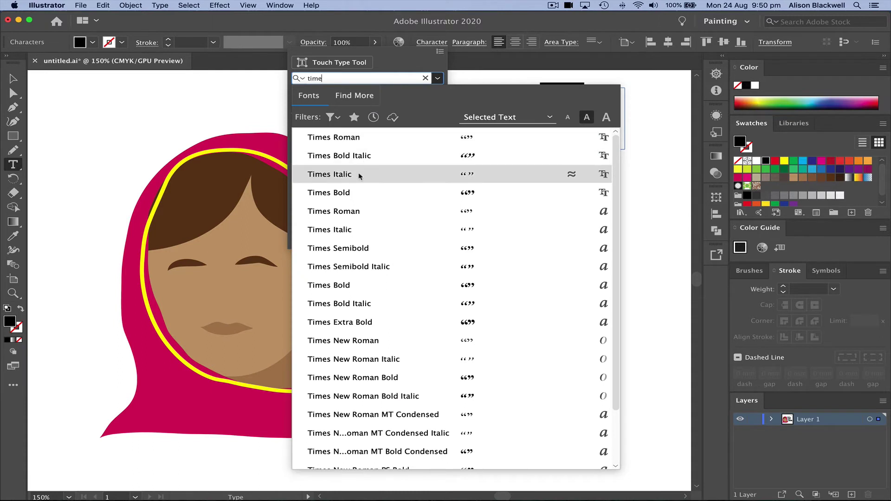
left_click(355, 193)
left_click(545, 108)
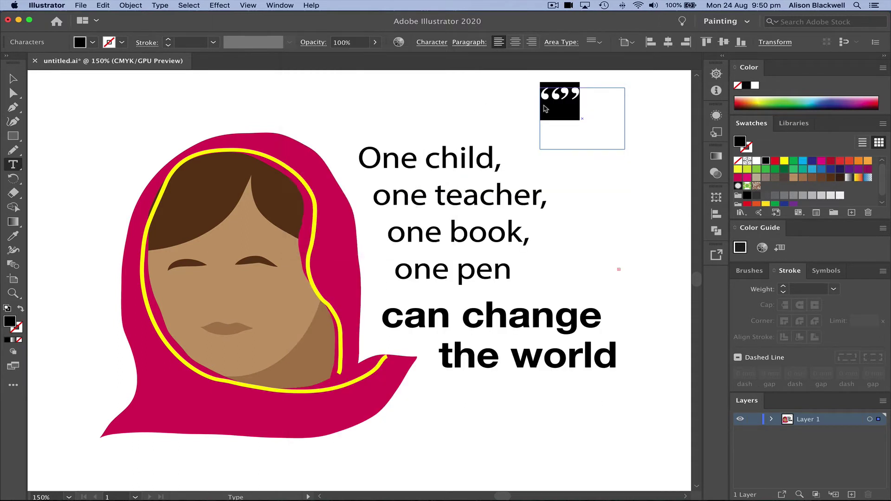
Put the opening quote before 'One child,' and the closing quote after 'the world'.
left_click_drag(556, 97, 541, 98)
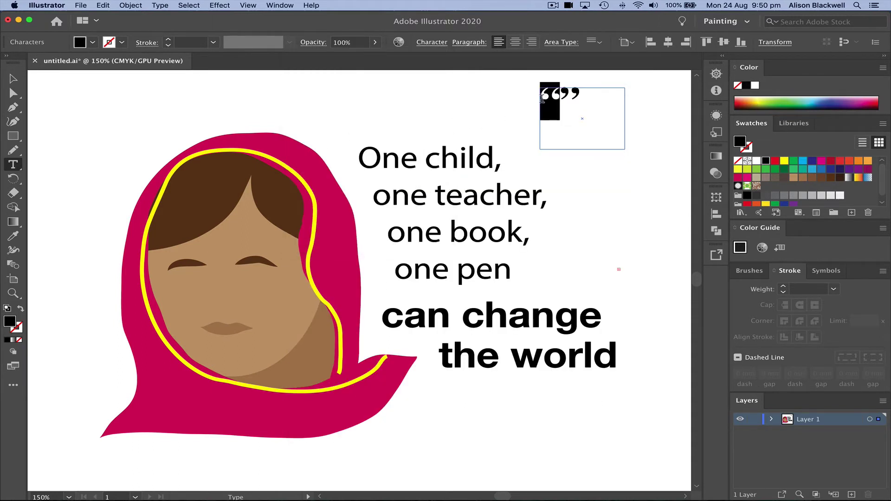
key("ctrl+x")
left_click_drag(328, 94, 389, 138)
key("ctrl+v")
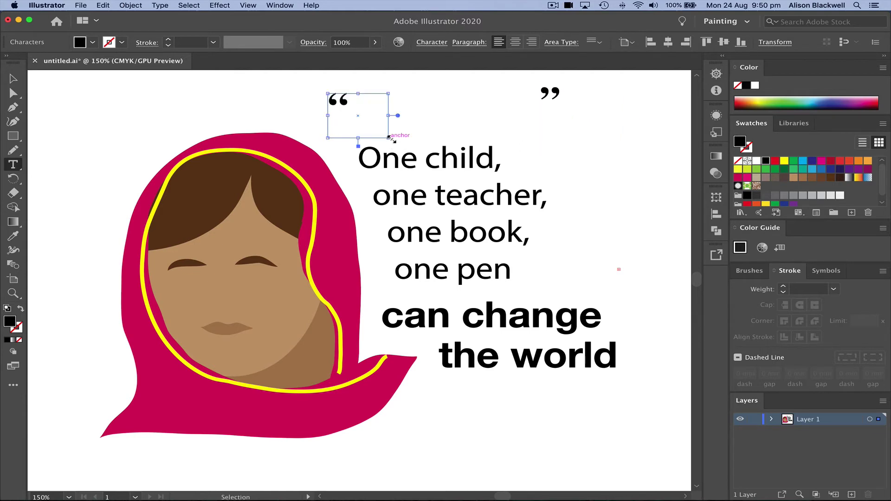
left_click(13, 78)
left_click_drag(343, 102, 342, 138)
left_click_drag(553, 95, 640, 344)
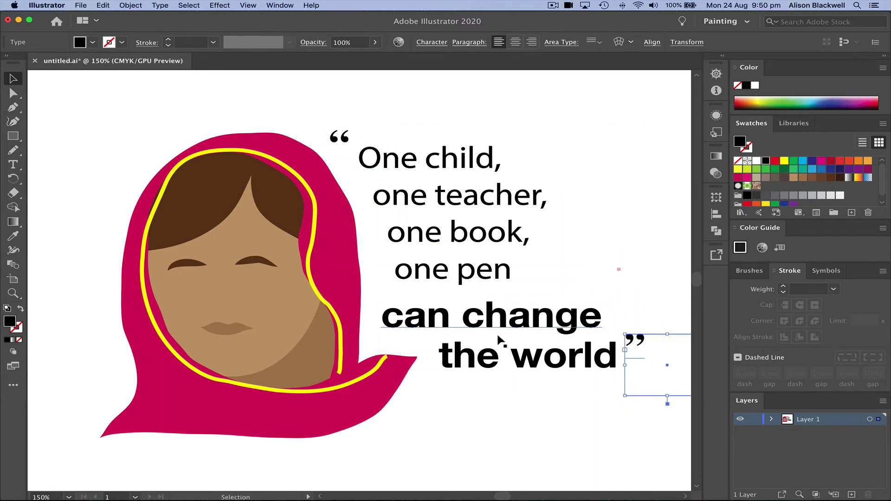
Color the word 'change' with the headscarf's crimson pink swatch.
left_click(506, 388)
key("t")
left_click(486, 323)
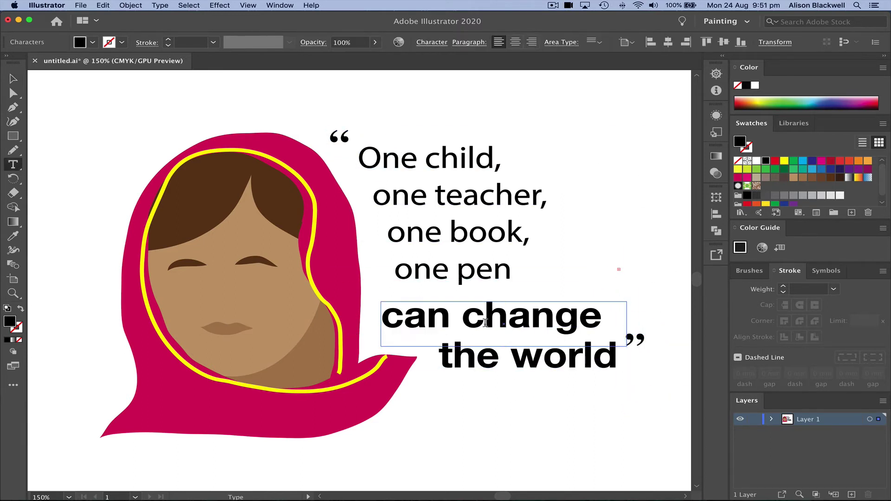
left_click_drag(458, 320, 597, 321)
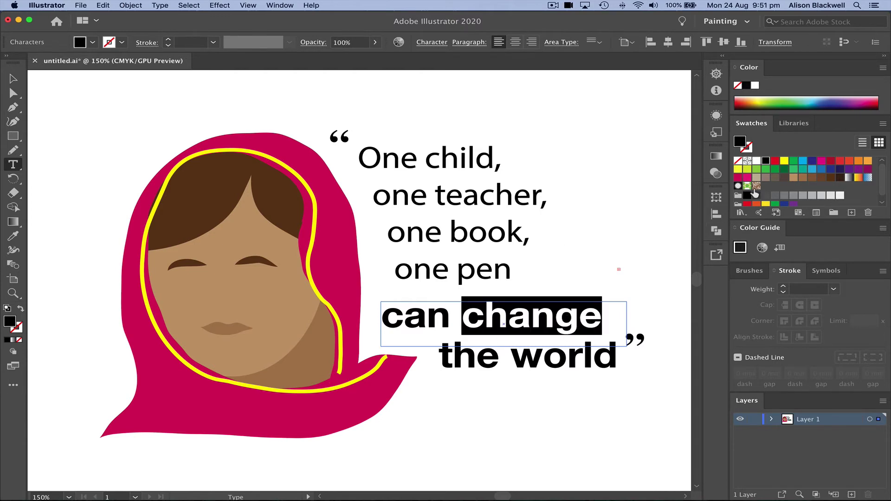
left_click(739, 178)
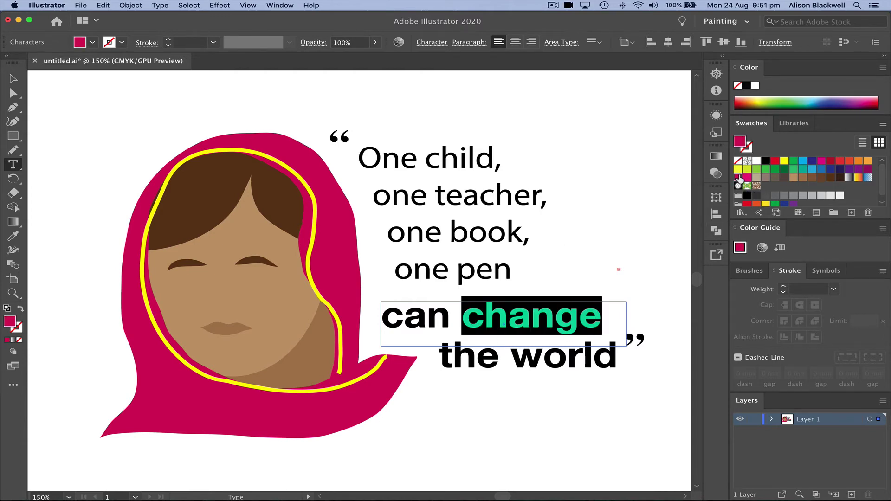
left_click(569, 312)
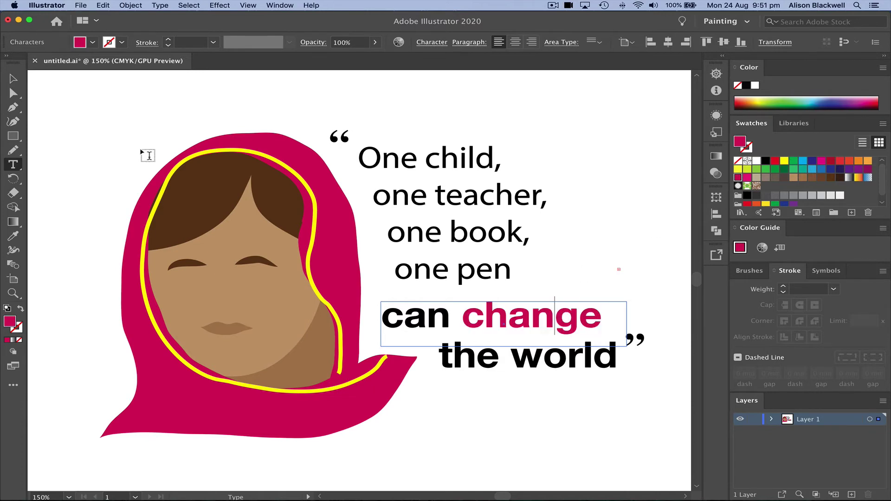
Nudge 'the world' slightly upward.
left_click(13, 79)
left_click(75, 103)
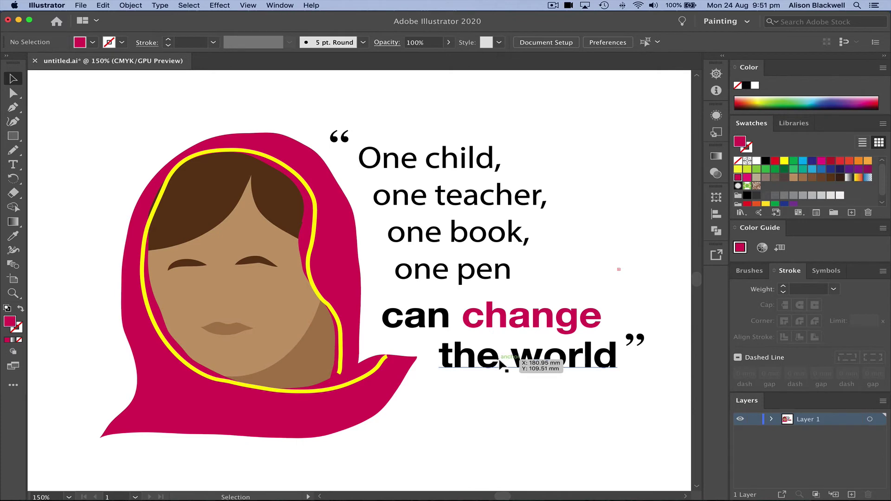
left_click_drag(534, 366, 534, 364)
left_click(525, 410)
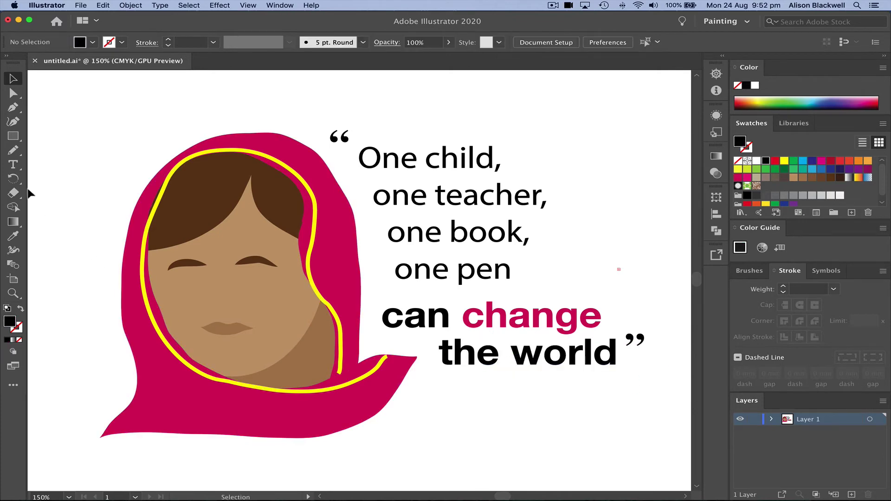
Add an attribution text box below the quote with the speaker's name and ', 2013'.
left_click(13, 164)
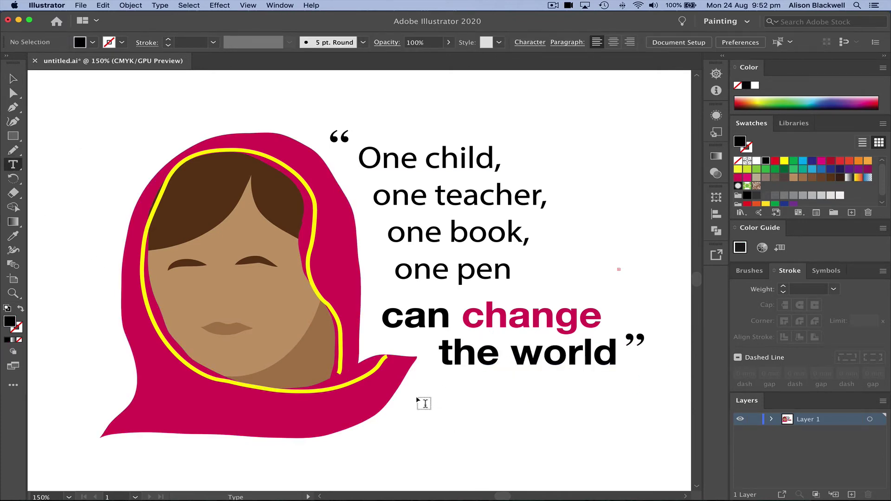
left_click_drag(416, 397, 615, 438)
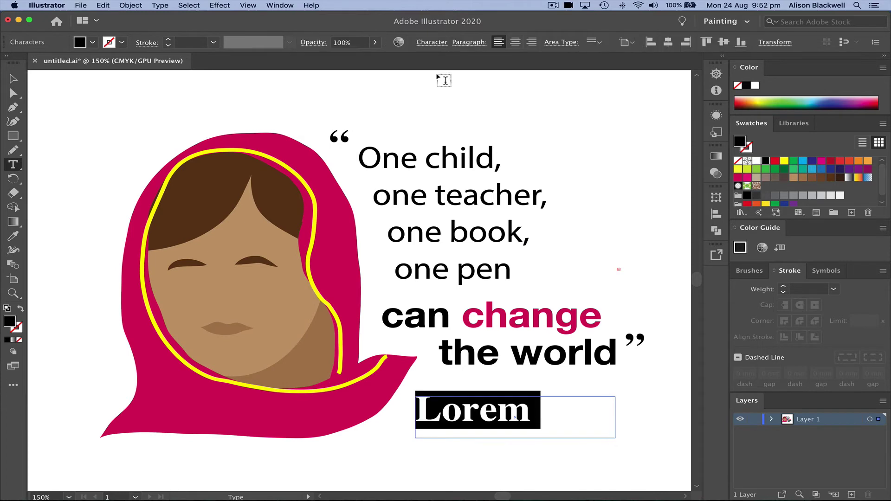
left_click(432, 42)
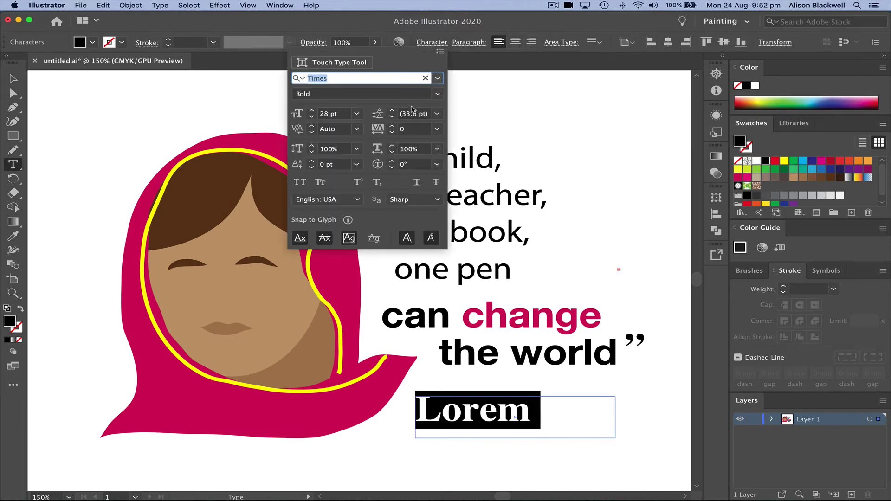
left_click(356, 114)
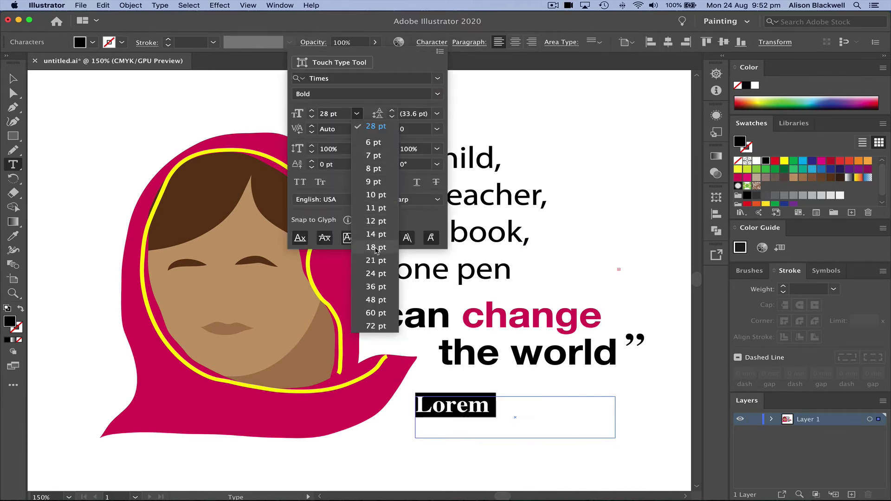
left_click(376, 249)
key("Escape")
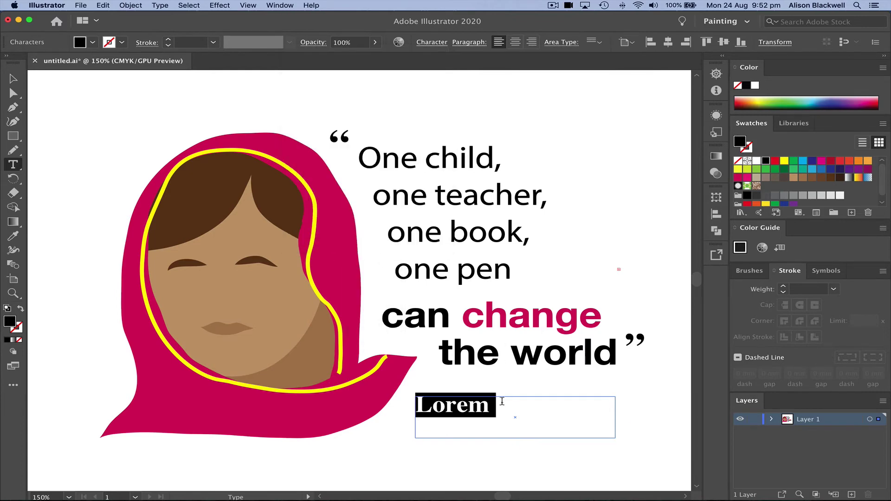
key("super+v")
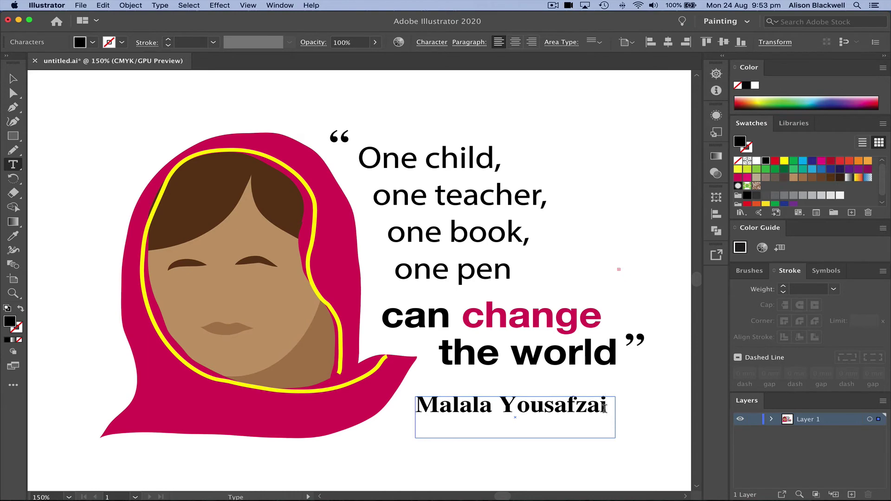
type(",")
left_click(13, 79)
left_click_drag(615, 438, 684, 437)
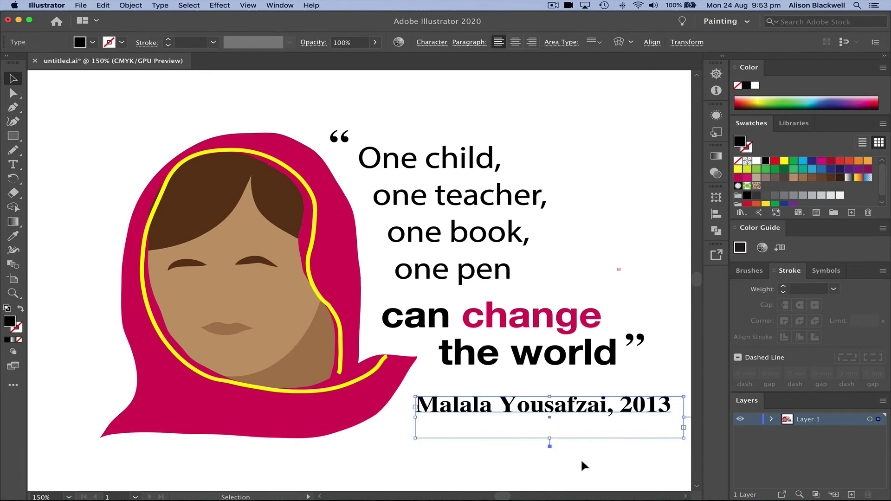
left_click(563, 457)
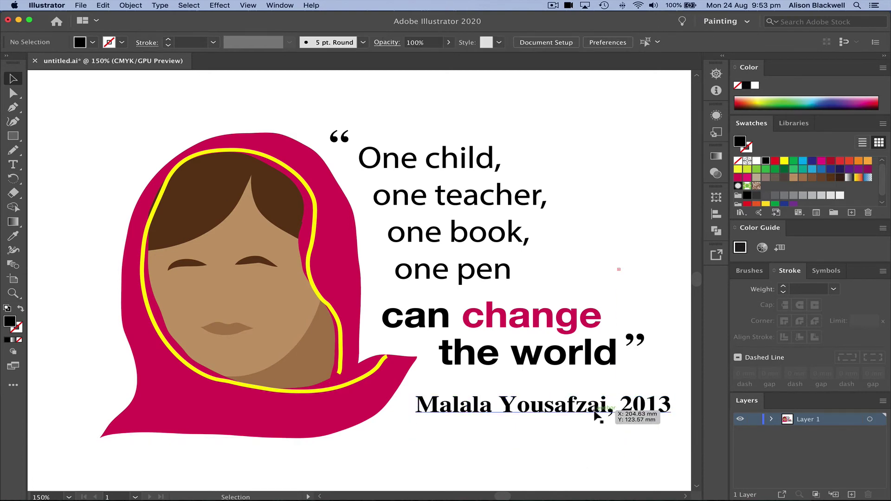
Set the attribution line to Times Regular 16 pt and shrink its box to fit.
double_click(618, 412)
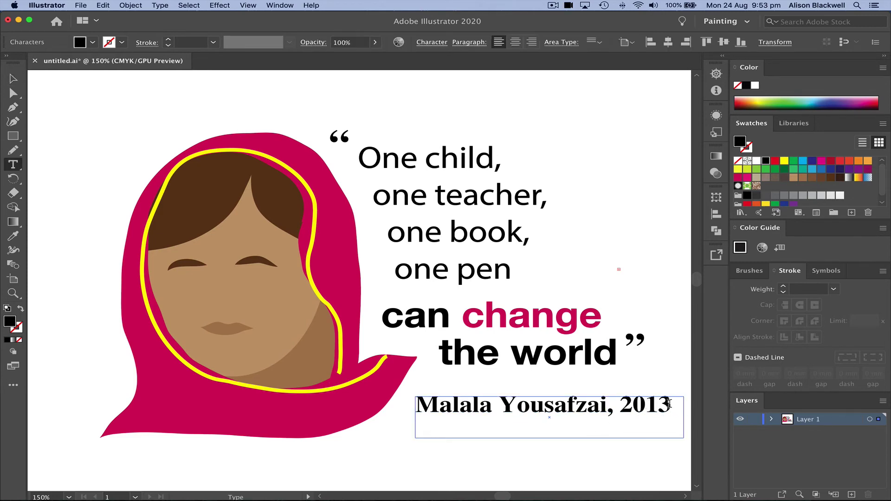
left_click_drag(668, 403, 415, 405)
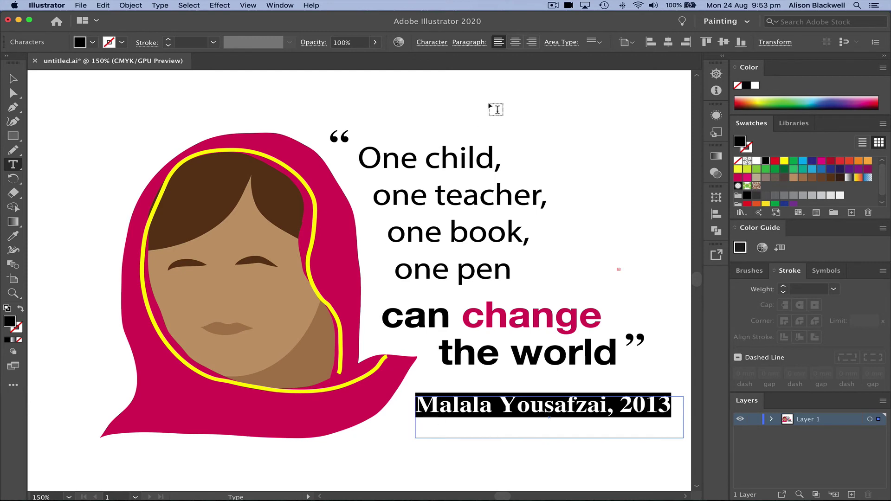
left_click(432, 42)
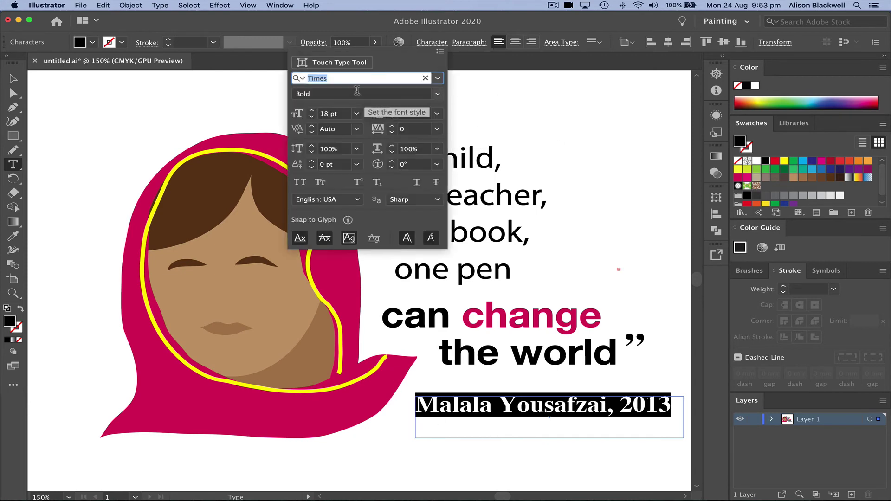
left_click(312, 117)
left_click(312, 117)
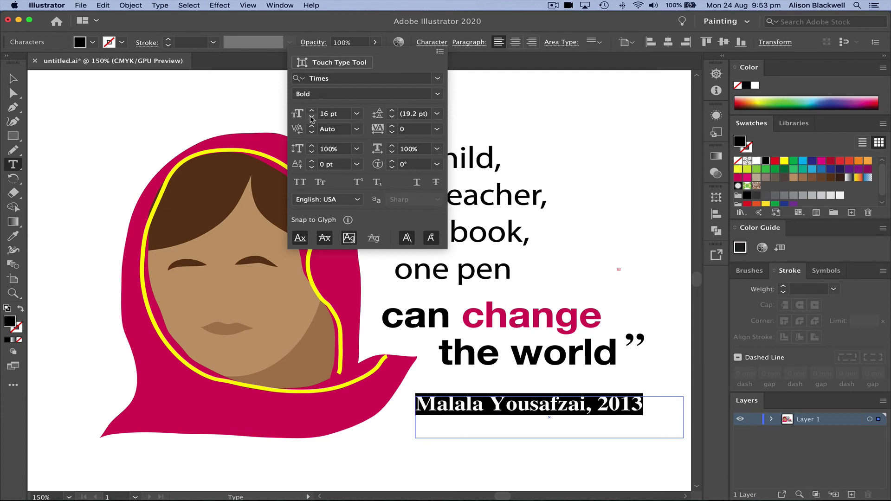
left_click(437, 94)
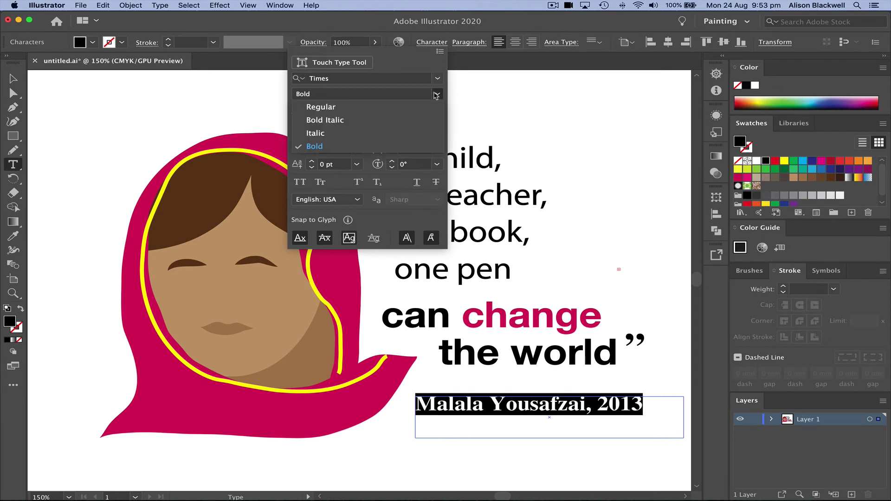
left_click(328, 108)
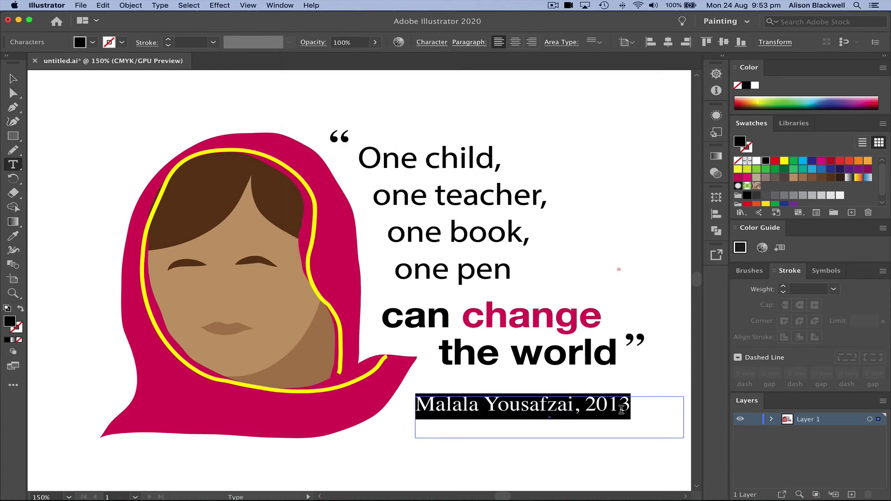
key("Escape")
left_click(77, 93)
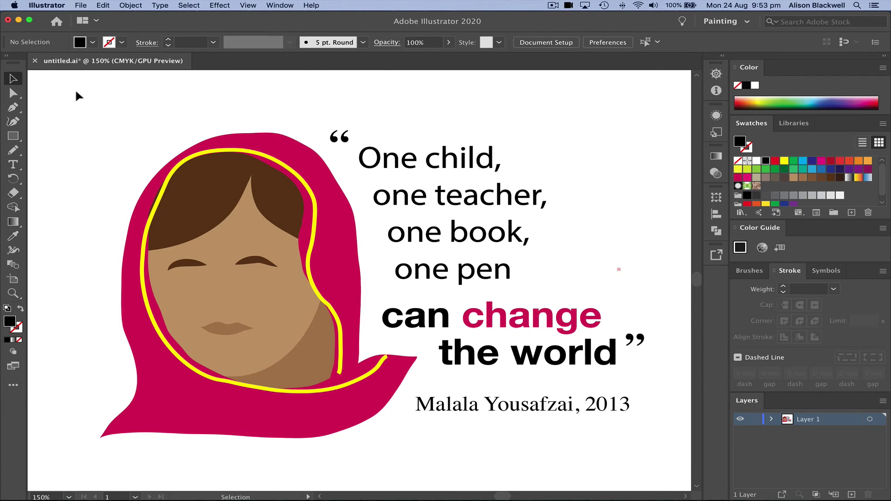
left_click(626, 411)
left_click_drag(682, 438, 653, 434)
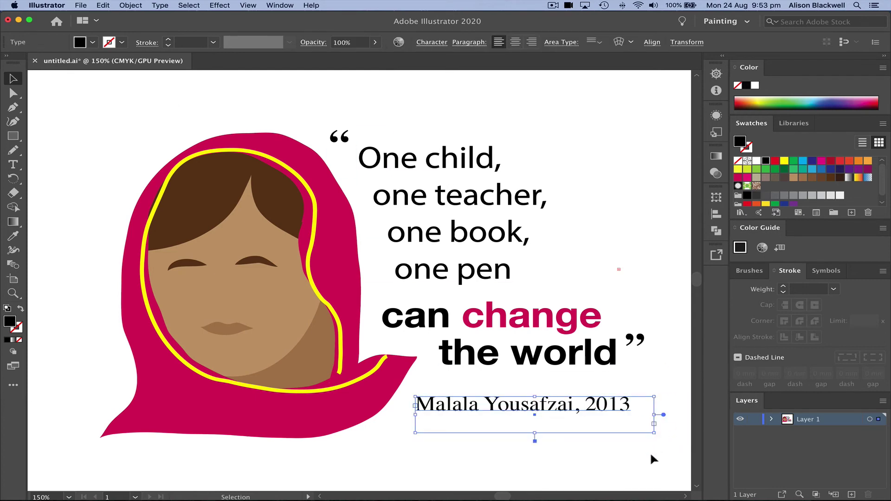
left_click(650, 457)
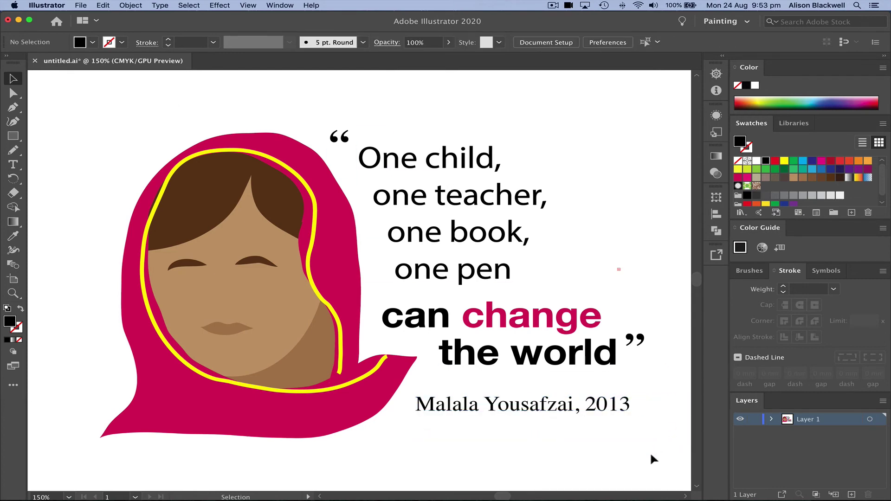
Save the artwork as Malala_Quote.ai in Illustrator 2020 format.
left_click(80, 5)
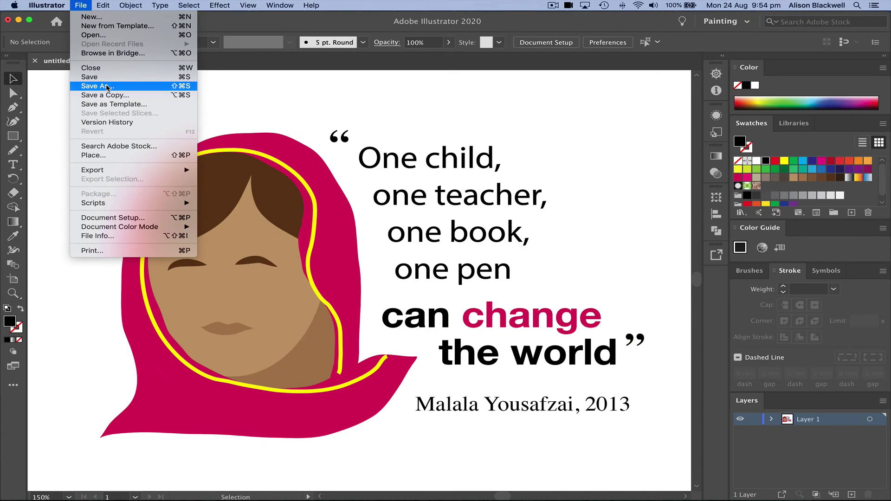
left_click(106, 86)
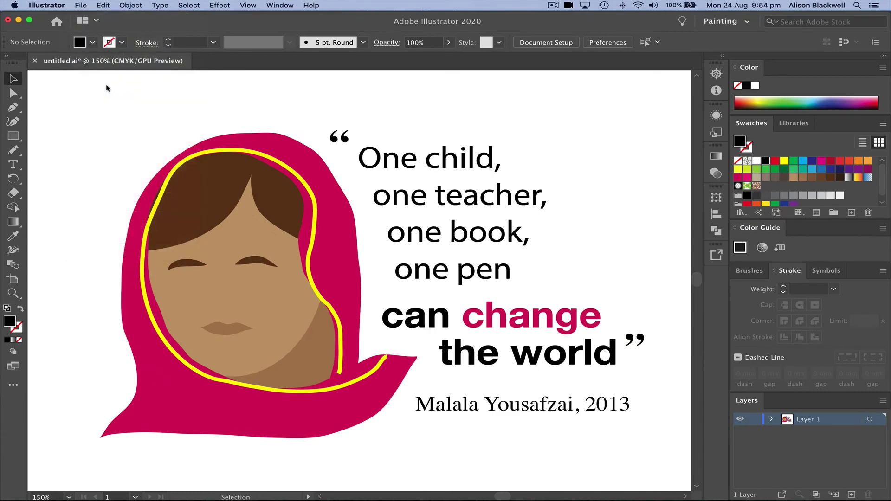
type("Malala_Quote.ai")
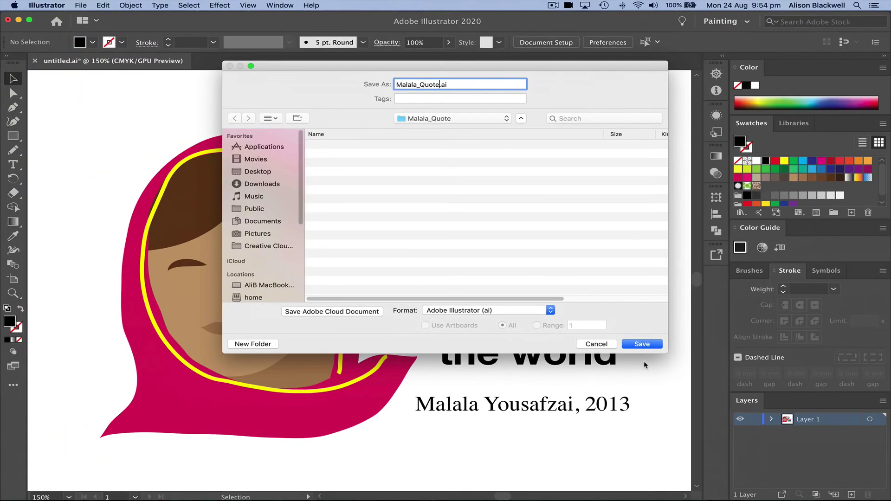
left_click(635, 345)
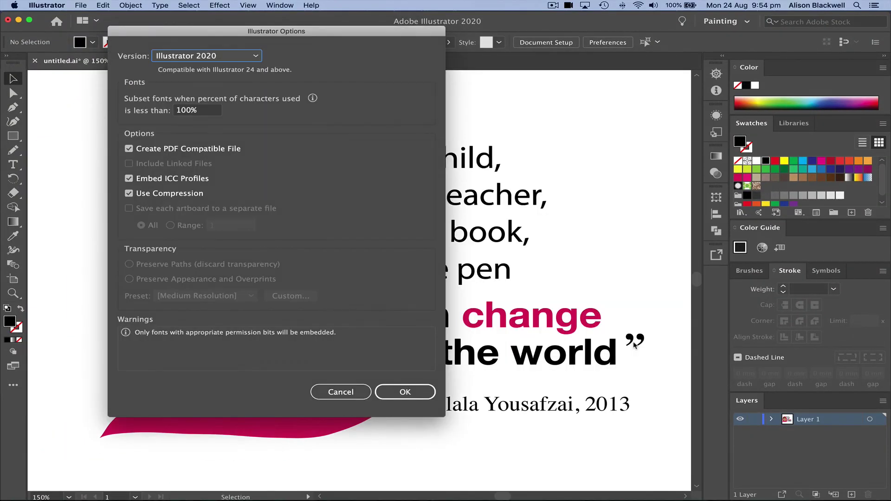
left_click(399, 392)
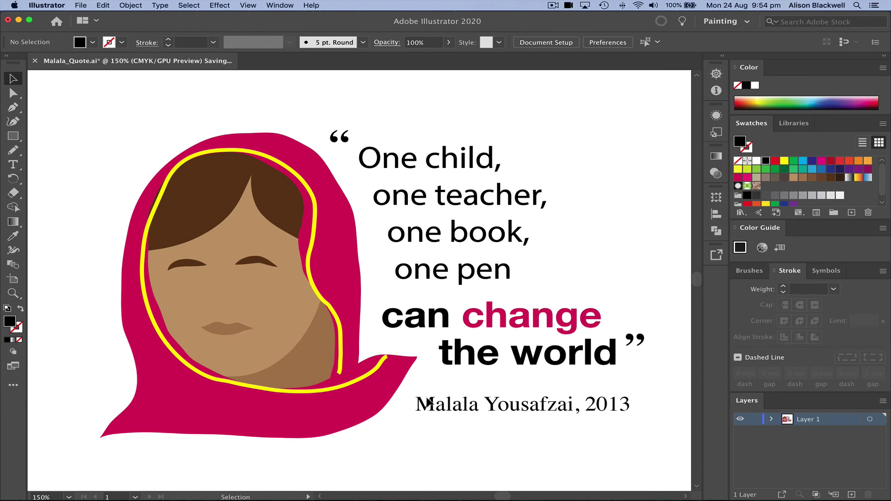
left_click(77, 5)
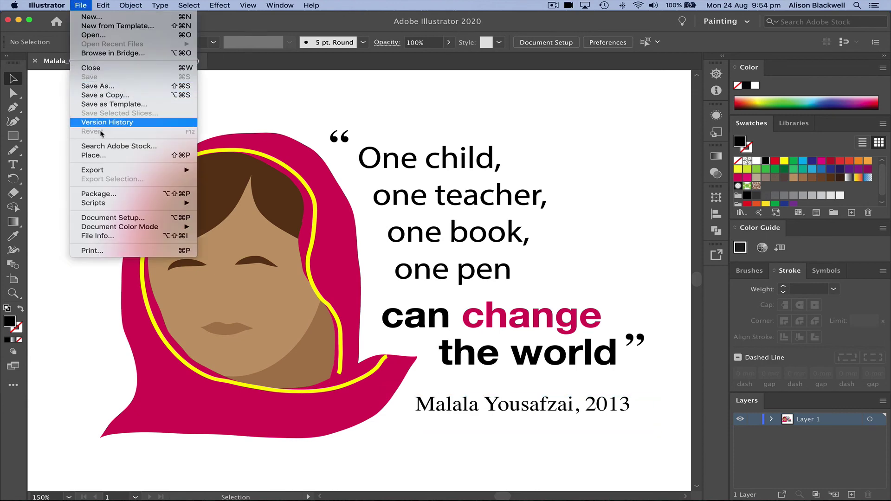
Export the artwork as Malala_Quote.jpg in JPEG format using the RGB colour model.
mouse_move(111, 174)
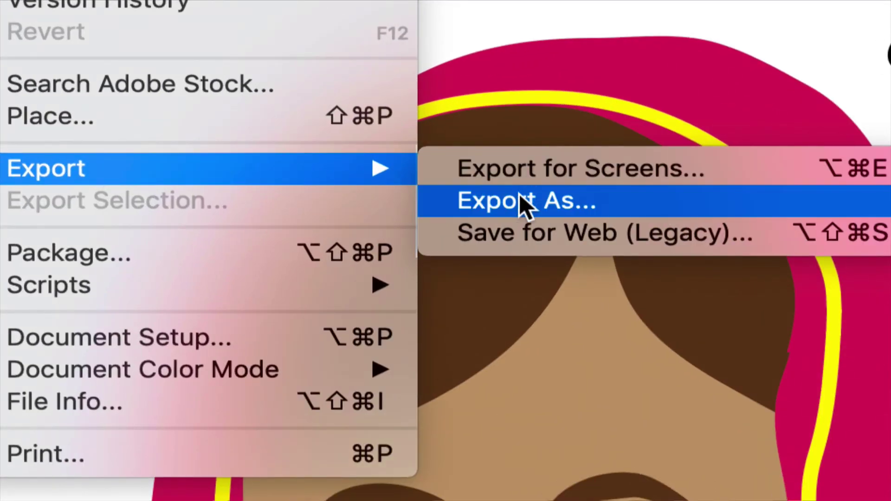
left_click(226, 178)
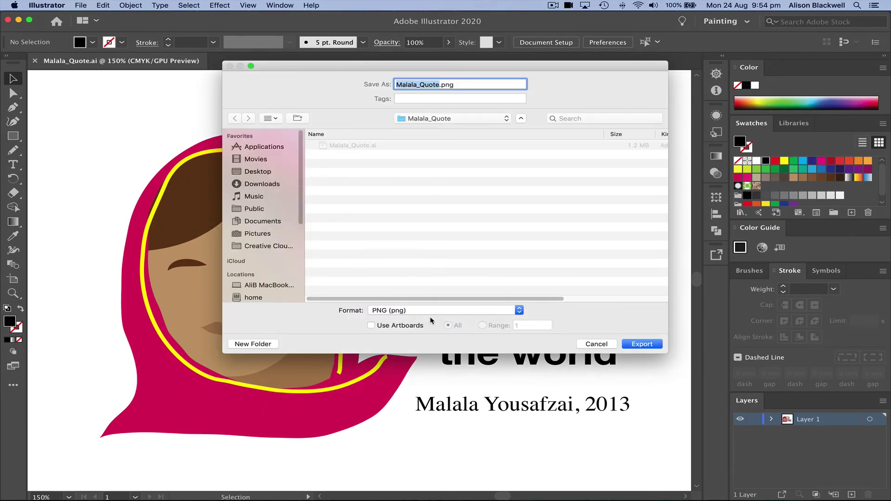
left_click(425, 312)
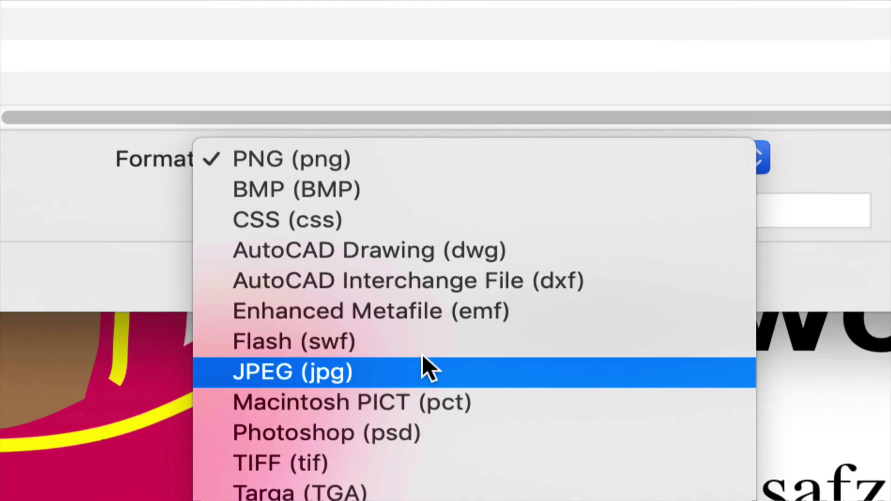
left_click(406, 369)
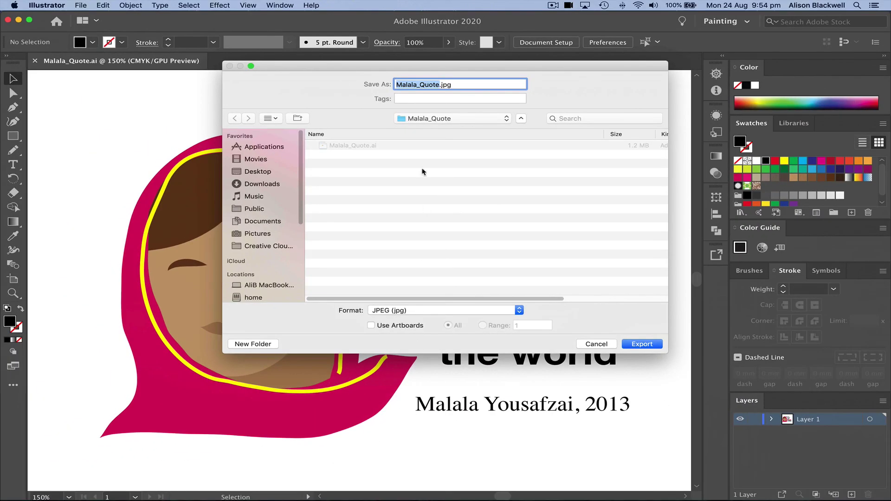
left_click(635, 344)
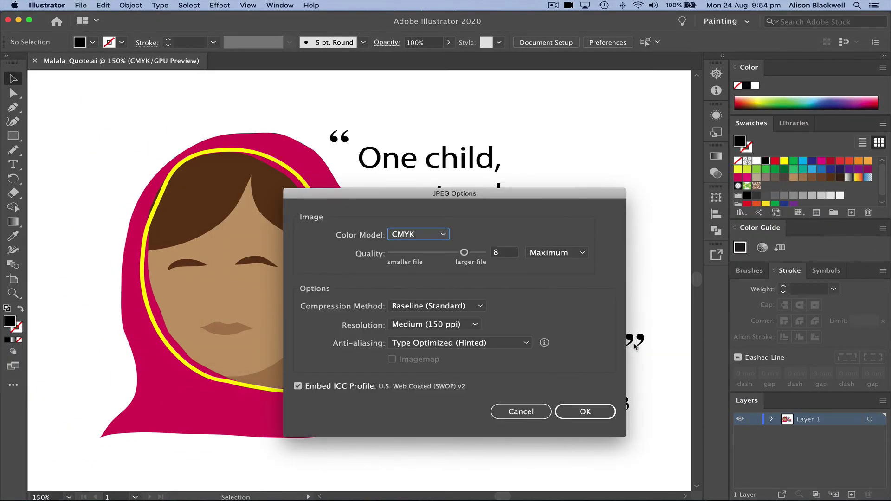
left_click(435, 236)
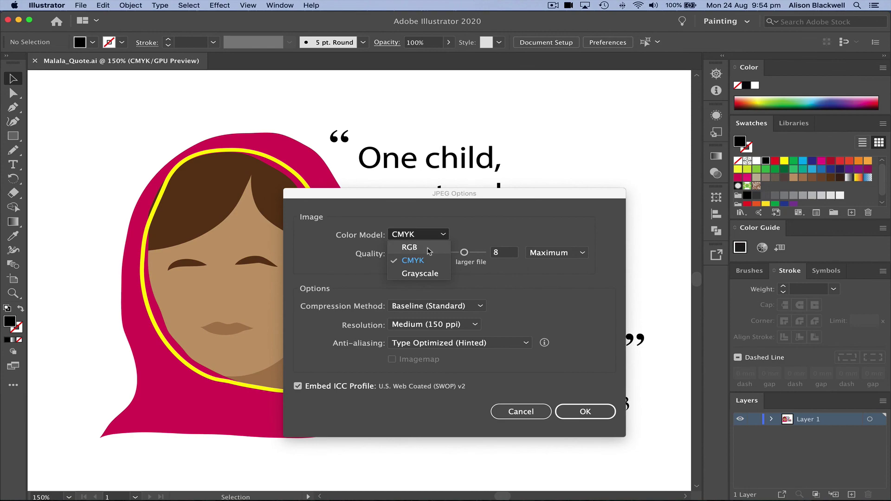
left_click(428, 248)
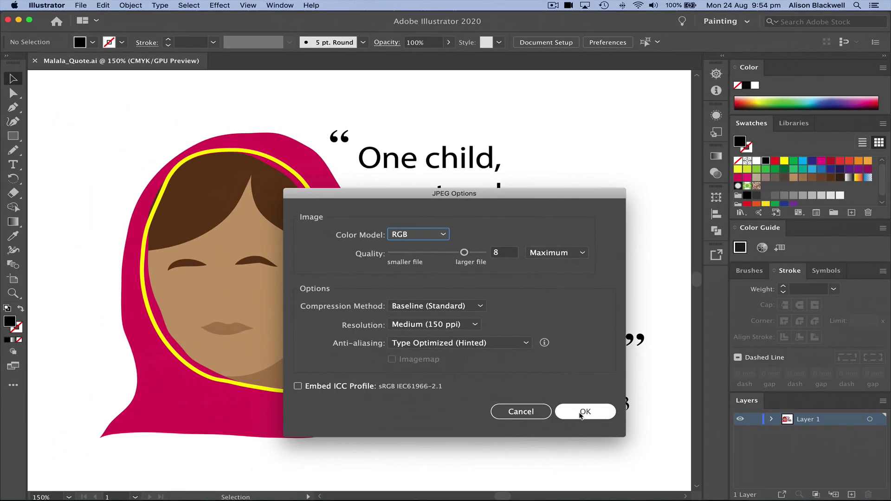
left_click(580, 416)
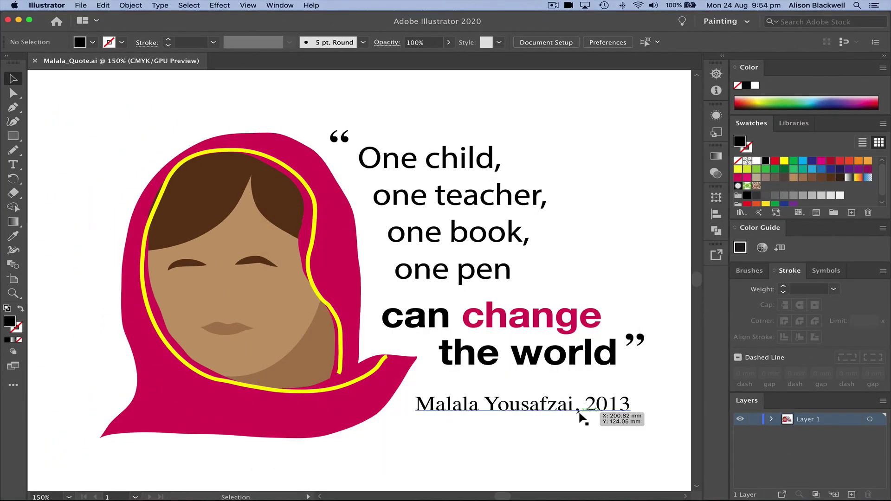